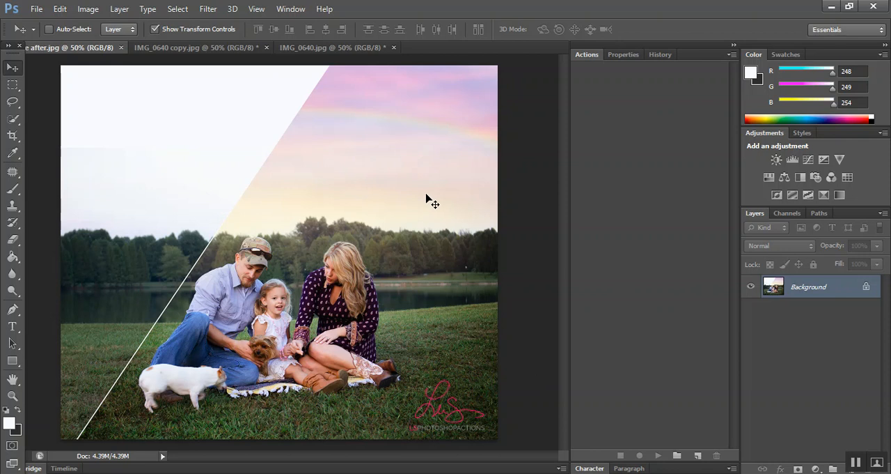
Step: Compare the original family photo in IMG_0640 copy.jpg with the finished pastel-sky version in IMG_0640.jpg
{"action": "left_click", "coordinate": [220, 48]}
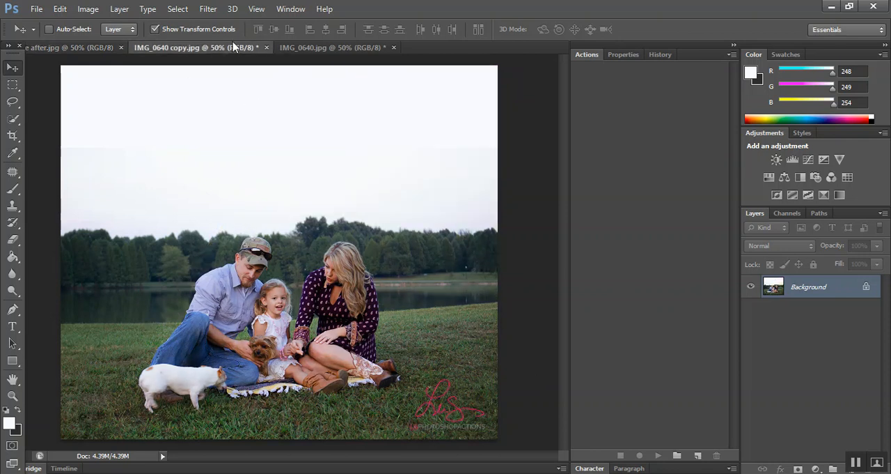
{"action": "left_click", "coordinate": [295, 48]}
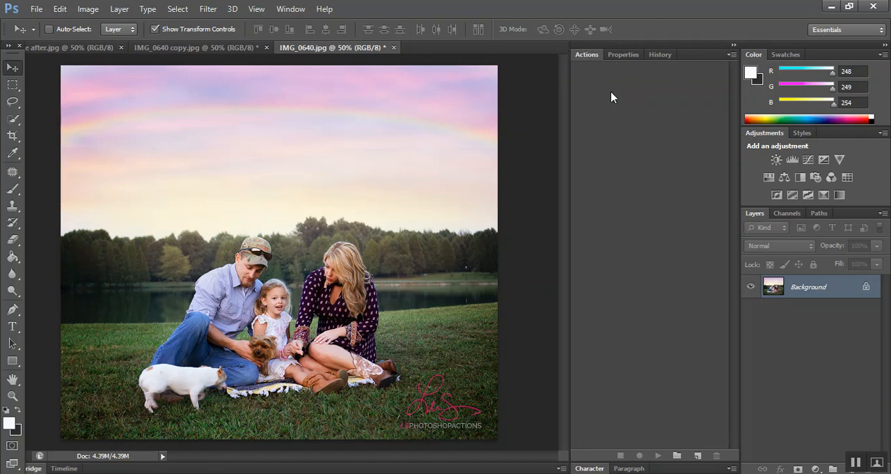
{"action": "left_click", "coordinate": [306, 10]}
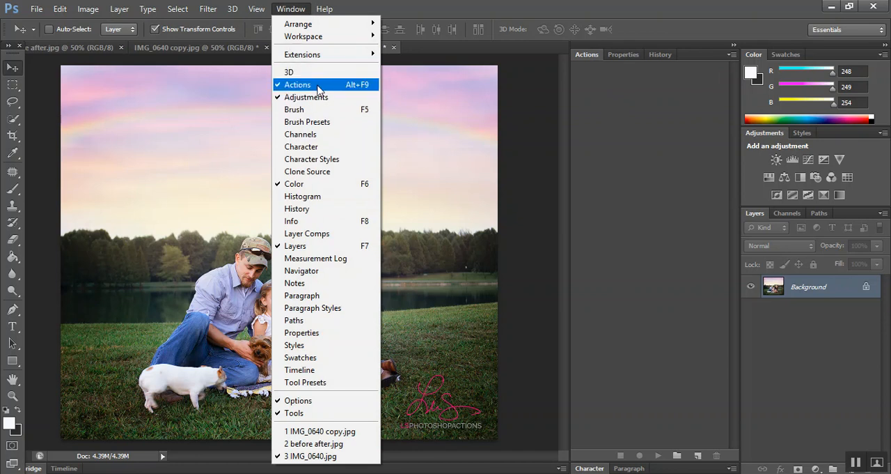
{"action": "left_click", "coordinate": [295, 12]}
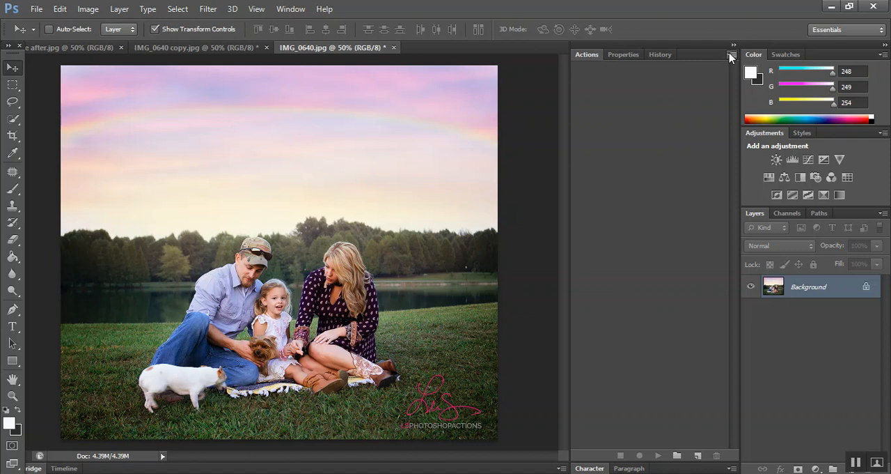
Step: Load the LS Kaleidoscopic Skies Overlays and Photoshop Actions set and switch the actions to Button Mode
{"action": "left_click", "coordinate": [732, 55]}
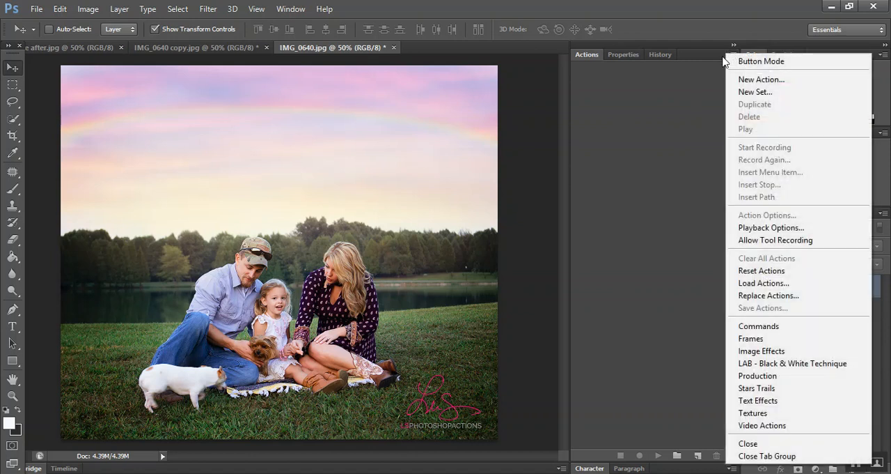
{"action": "left_click", "coordinate": [731, 56]}
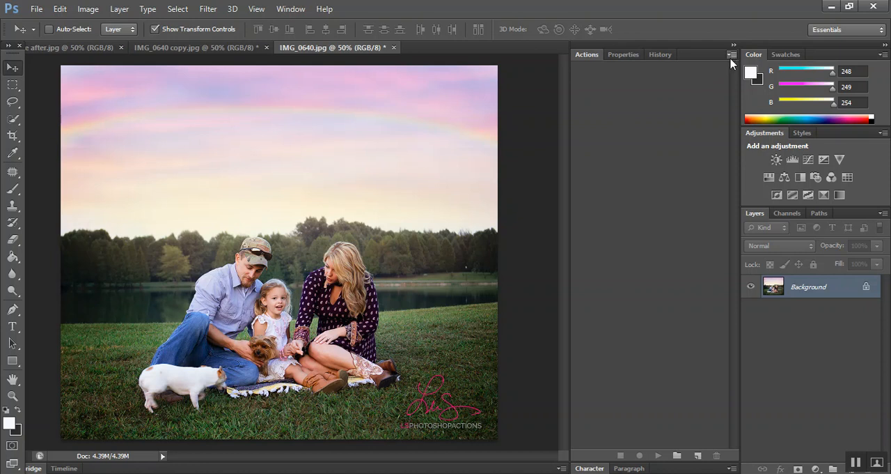
{"action": "left_click", "coordinate": [731, 57]}
{"action": "left_click", "coordinate": [797, 287]}
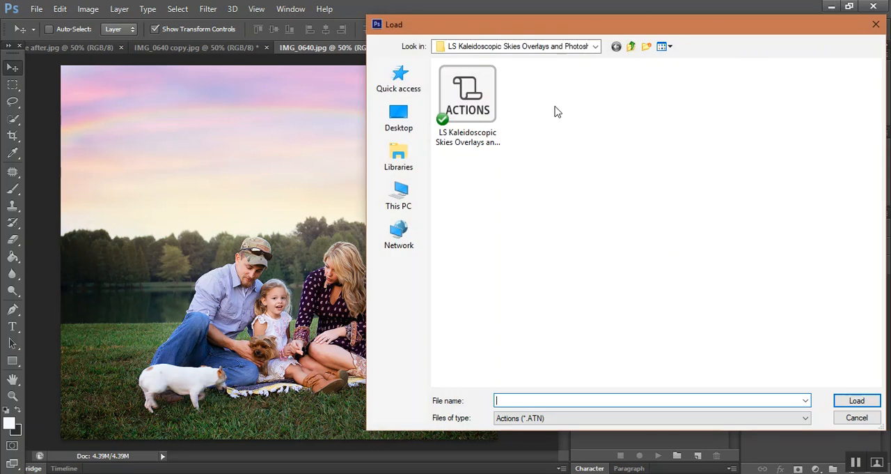
{"action": "double_click", "coordinate": [482, 112]}
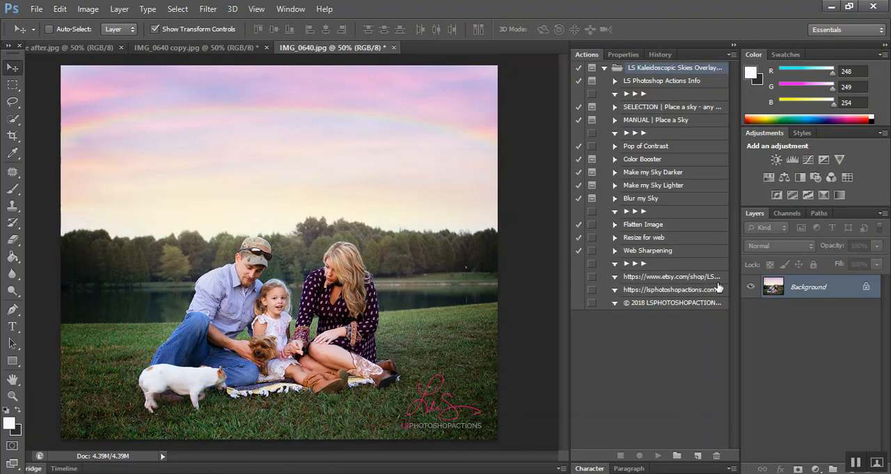
{"action": "left_click", "coordinate": [731, 54]}
{"action": "left_click", "coordinate": [763, 61]}
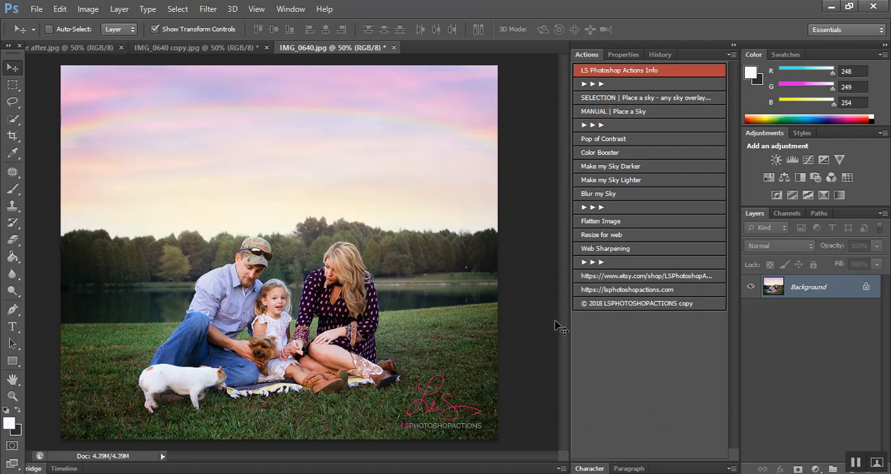
Step: Browse to the LS Kaleidoscopic Skies folder in the 2018 Overlays and try to open IMG_0640 copy.jpg, declining the update
{"action": "left_click", "coordinate": [233, 49]}
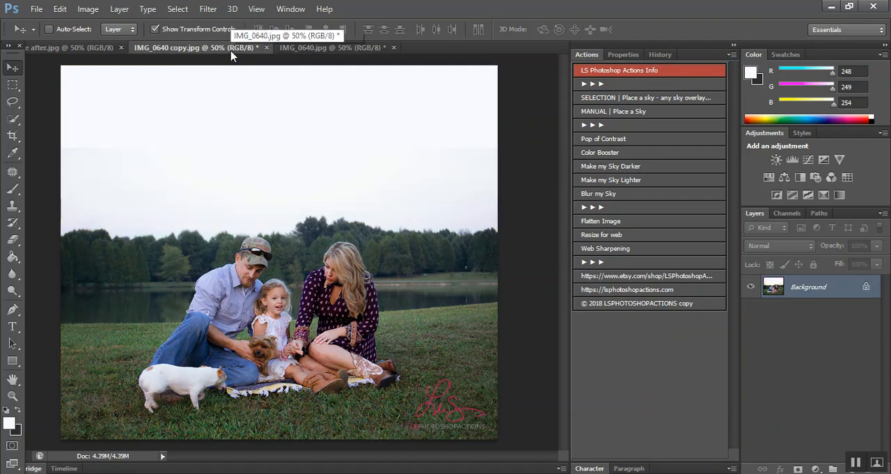
{"action": "left_click", "coordinate": [36, 8]}
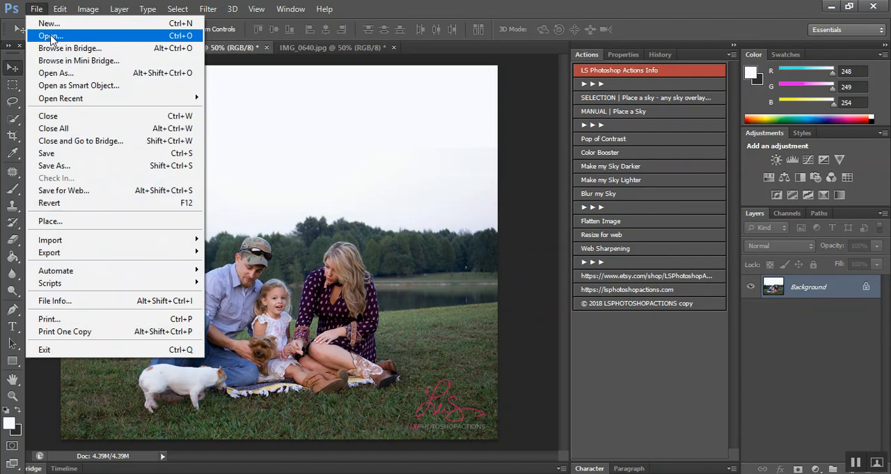
{"action": "left_click", "coordinate": [50, 36]}
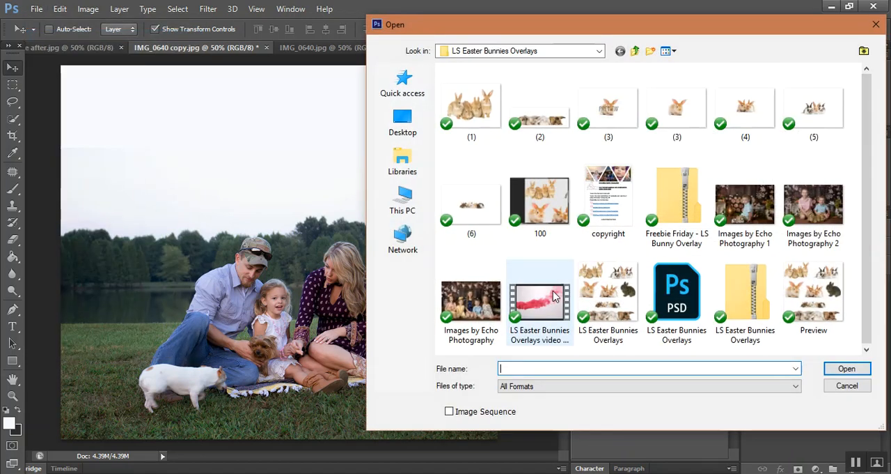
{"action": "left_click", "coordinate": [534, 52]}
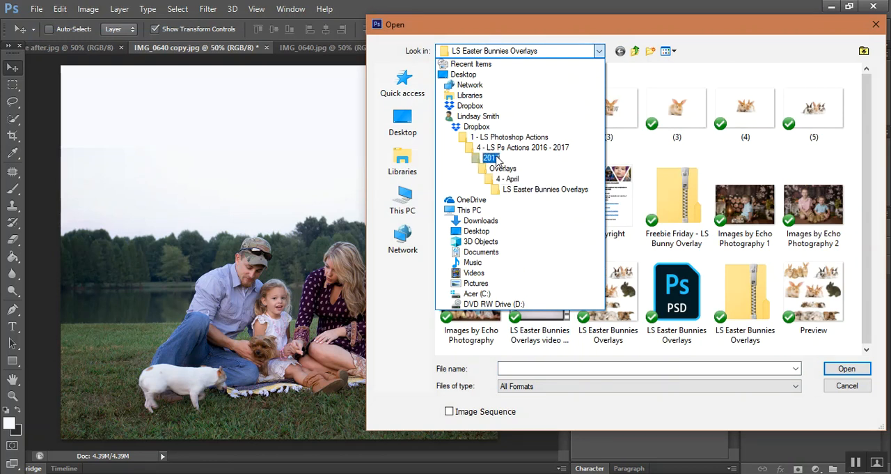
{"action": "left_click", "coordinate": [519, 147]}
{"action": "double_click", "coordinate": [601, 104]}
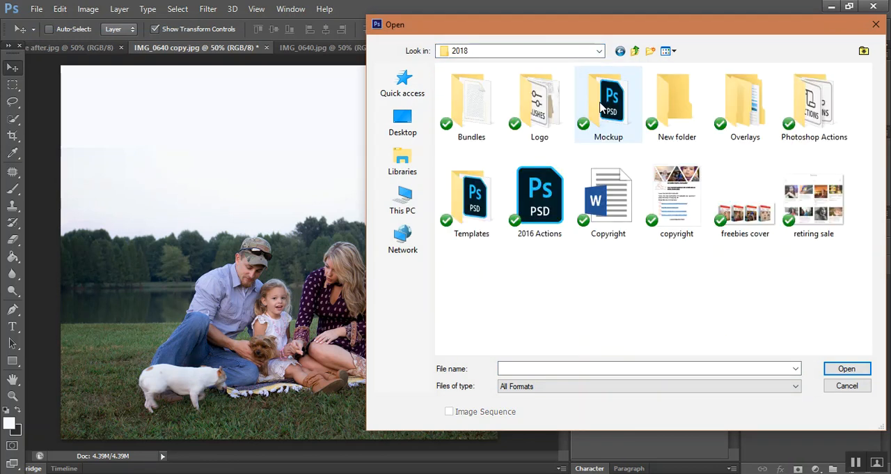
{"action": "double_click", "coordinate": [744, 113]}
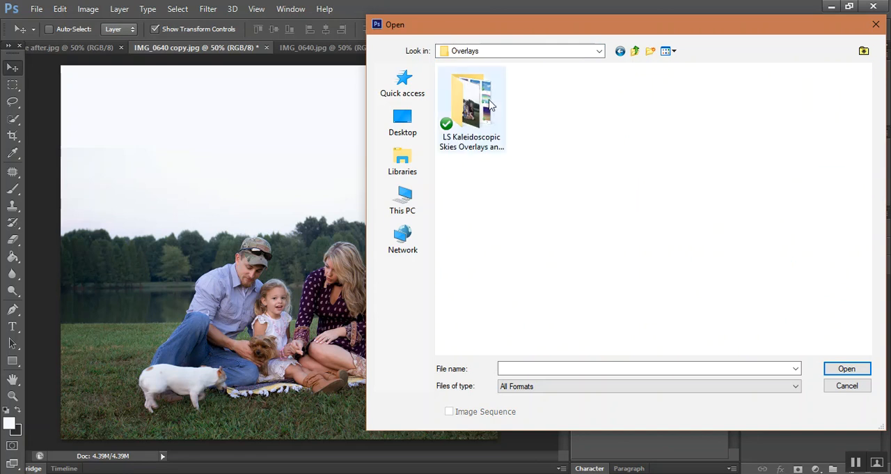
{"action": "double_click", "coordinate": [489, 105]}
{"action": "scroll", "coordinate": [527, 139], "scroll_direction": "down", "scroll_amount": 5}
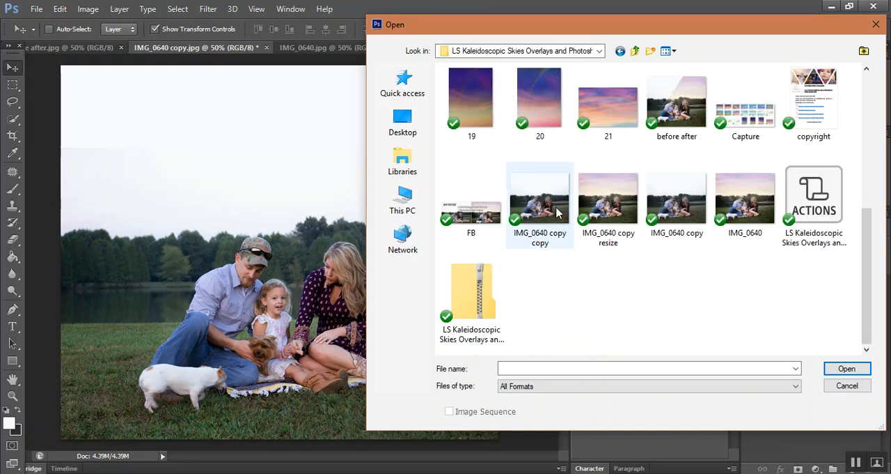
{"action": "double_click", "coordinate": [677, 208]}
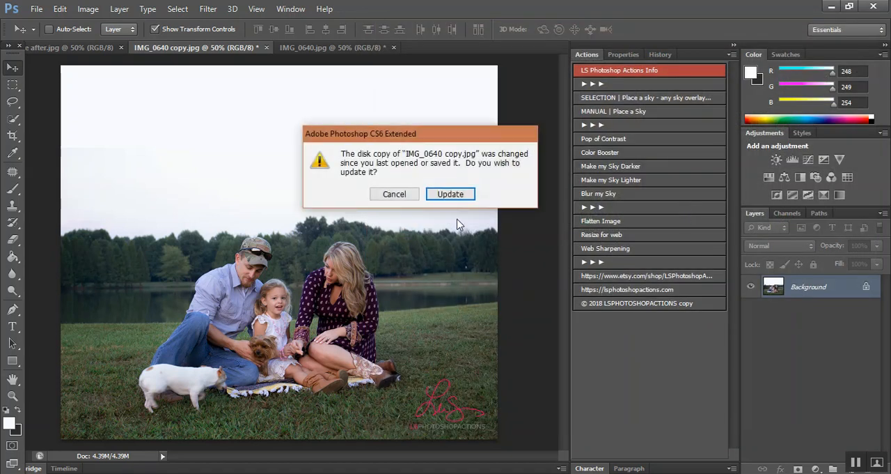
{"action": "left_click", "coordinate": [400, 197]}
Step: Reopen IMG_0640 copy.jpg, updating it from the disk copy, and fit the whole photo in view
{"action": "left_click", "coordinate": [36, 9]}
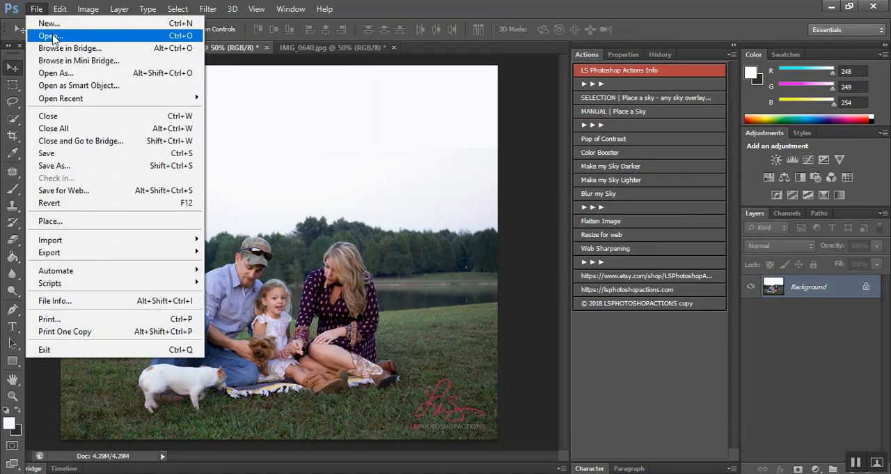
{"action": "left_click", "coordinate": [52, 34]}
{"action": "scroll", "coordinate": [694, 216], "scroll_direction": "down", "scroll_amount": 5}
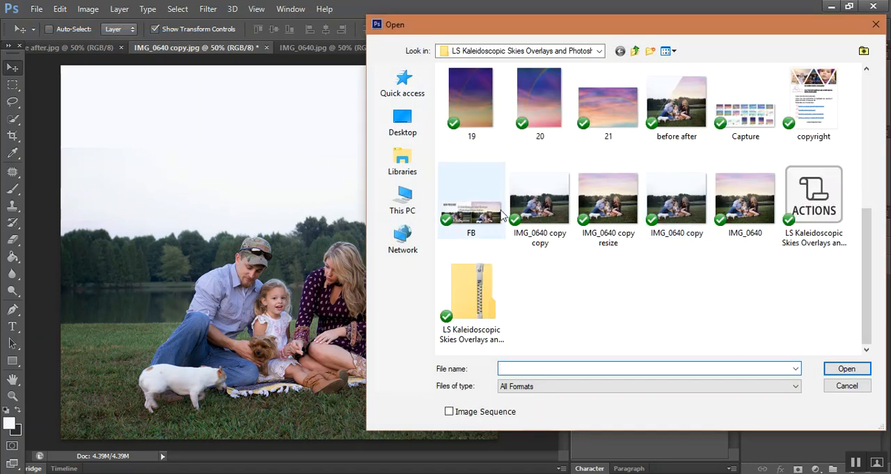
{"action": "double_click", "coordinate": [676, 202]}
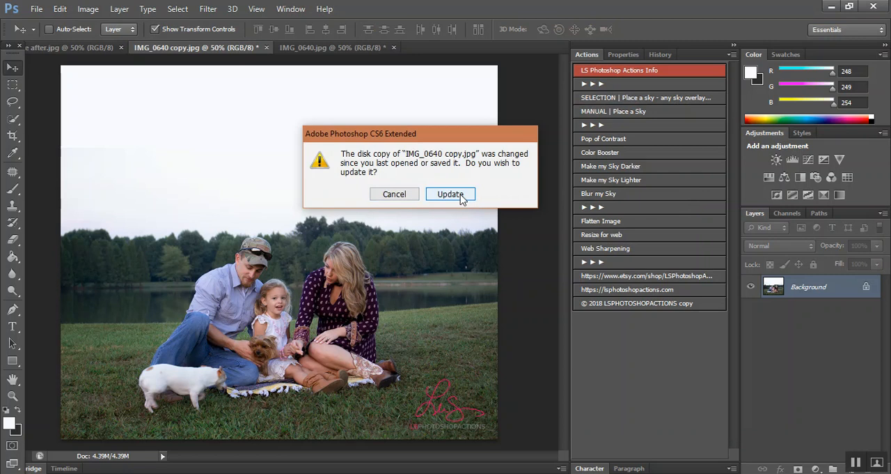
{"action": "left_click", "coordinate": [450, 195]}
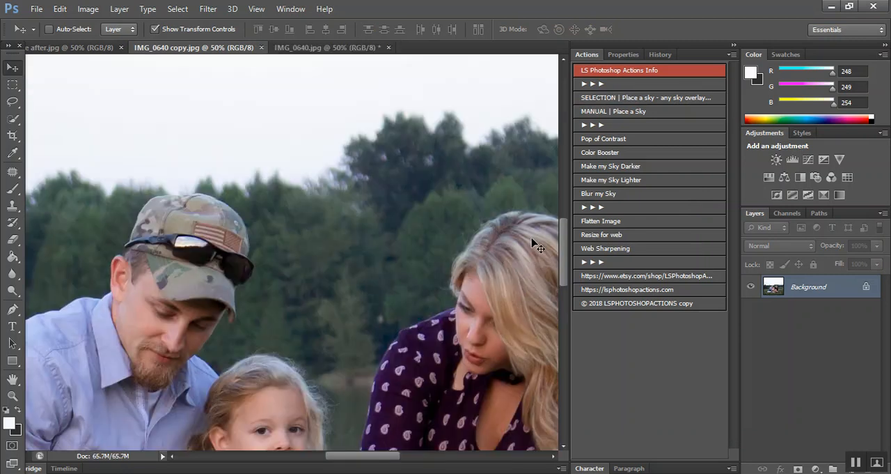
{"action": "key", "text": "ctrl+minus"}
{"action": "key", "text": "ctrl+minus"}
{"action": "key", "text": "ctrl+minus"}
{"action": "key", "text": "ctrl+minus"}
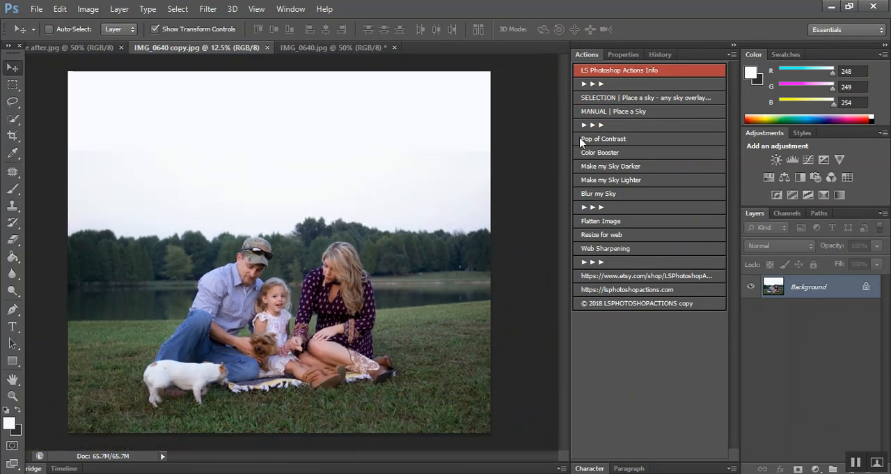
Step: Run the SELECTION | Place a sky action and continue to its Color Range selection
{"action": "left_click", "coordinate": [640, 102]}
{"action": "left_click", "coordinate": [438, 211]}
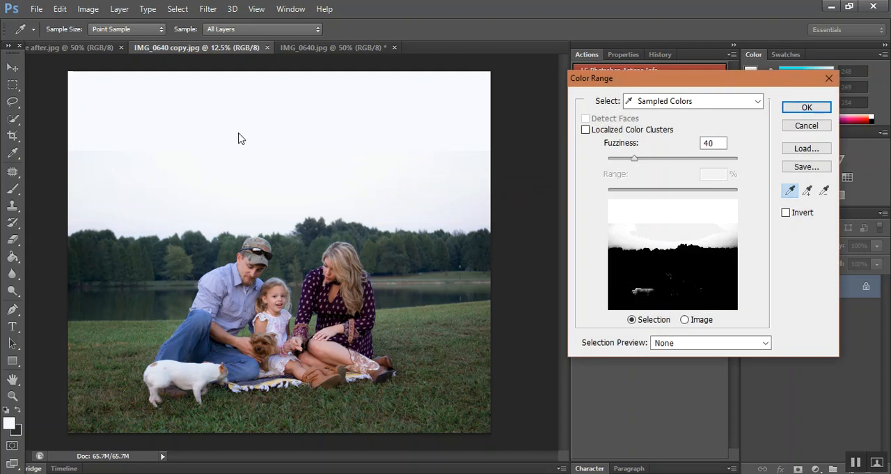
Step: Try adding several tones across the sky to the sampled colors in the Color Range selection
{"action": "left_click", "coordinate": [807, 190]}
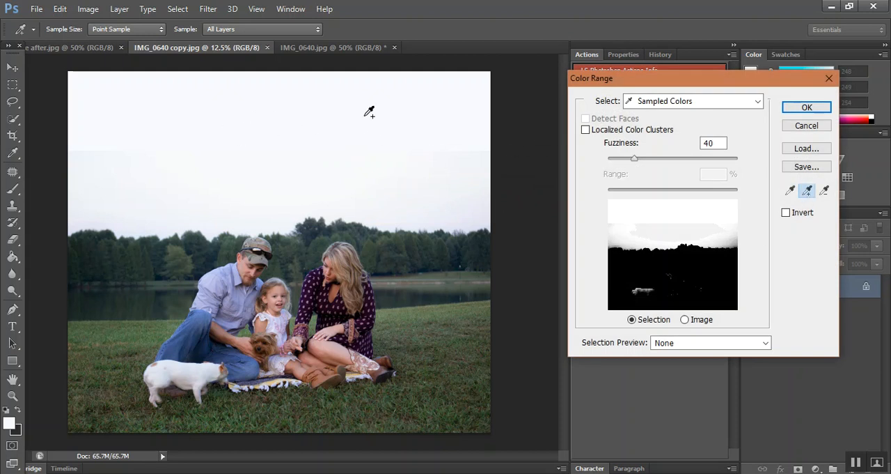
{"action": "left_click", "coordinate": [461, 162]}
{"action": "left_click", "coordinate": [279, 157]}
{"action": "left_click", "coordinate": [132, 195]}
{"action": "left_click", "coordinate": [73, 102]}
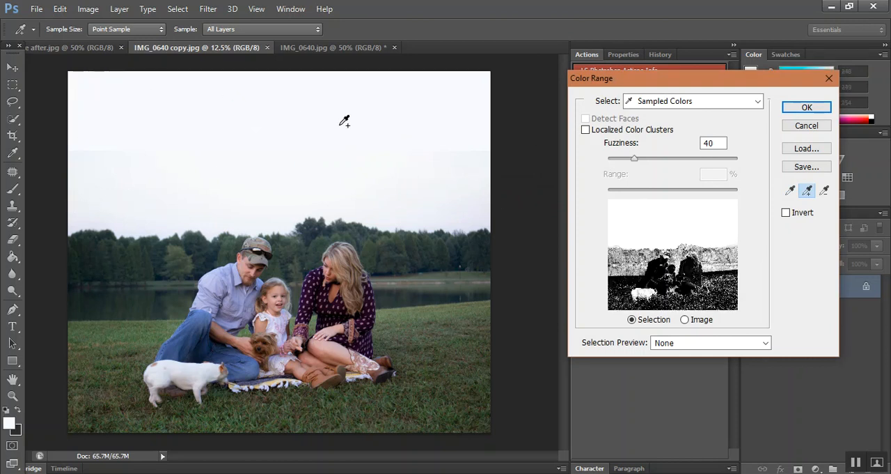
{"action": "left_click", "coordinate": [382, 206]}
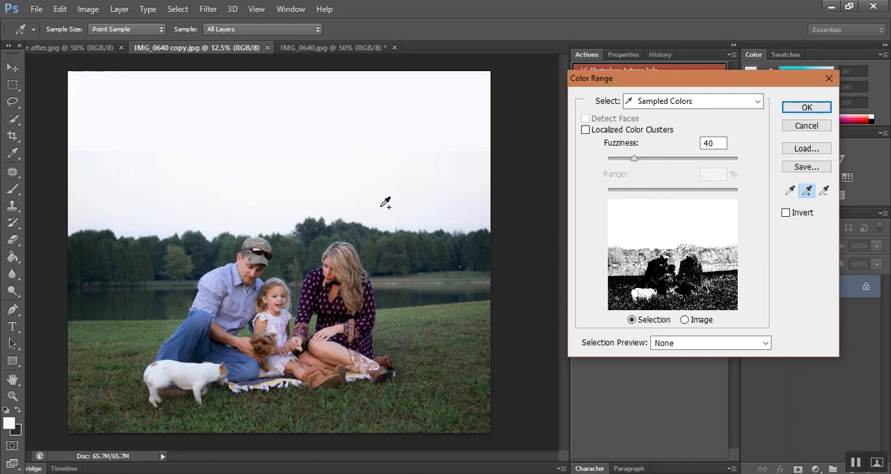
Step: Try subtracting the tree, grass and blanket-area tones from the Color Range selection
{"action": "left_click", "coordinate": [827, 196]}
{"action": "left_click", "coordinate": [410, 248]}
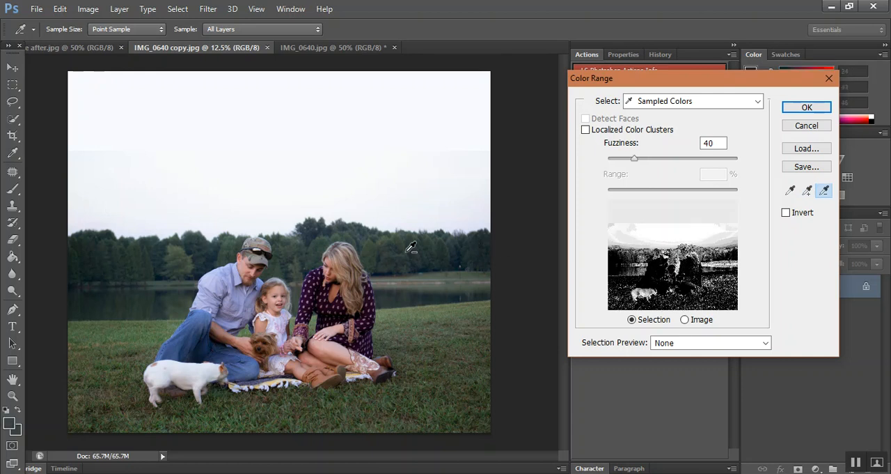
{"action": "left_click", "coordinate": [325, 238]}
{"action": "left_click", "coordinate": [325, 237]}
{"action": "left_click", "coordinate": [82, 342]}
{"action": "left_click", "coordinate": [348, 379]}
{"action": "left_click", "coordinate": [351, 379]}
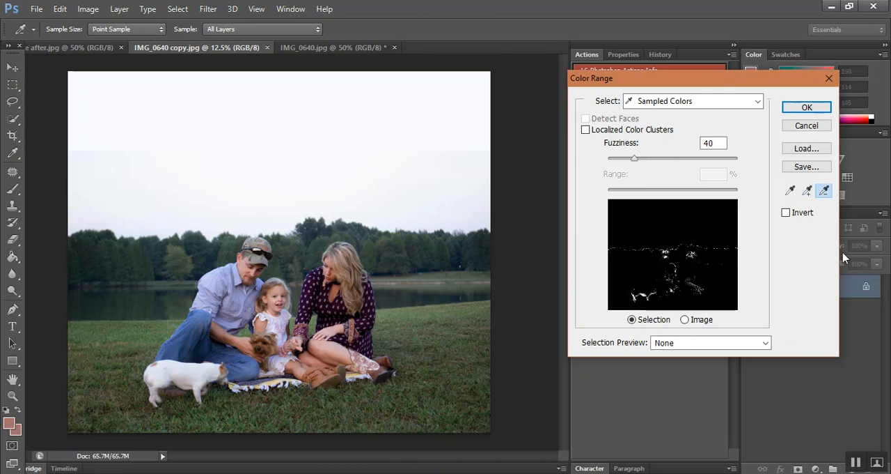
Step: Resample the upper sky in Color Range, add the tones near the horizon, and accept the sky selection at fuzziness 40
{"action": "left_click", "coordinate": [792, 195]}
{"action": "left_click", "coordinate": [276, 113]}
{"action": "left_click", "coordinate": [811, 196]}
{"action": "left_click", "coordinate": [669, 225]}
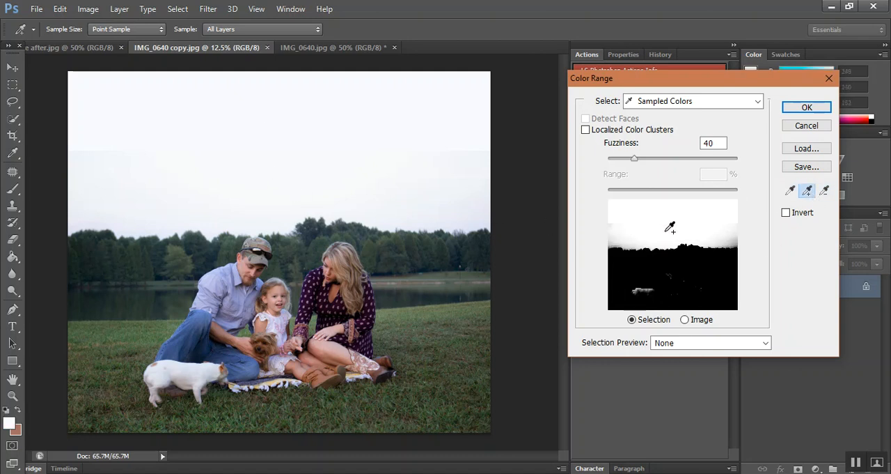
{"action": "left_click", "coordinate": [711, 242]}
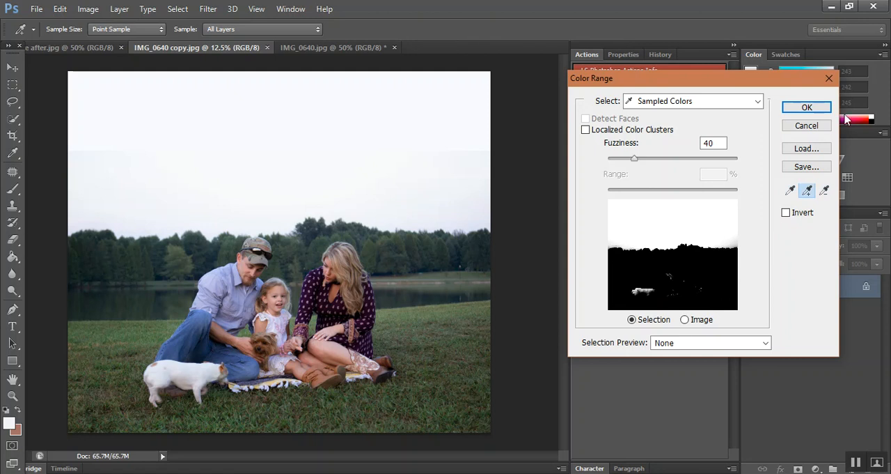
{"action": "left_click", "coordinate": [806, 108]}
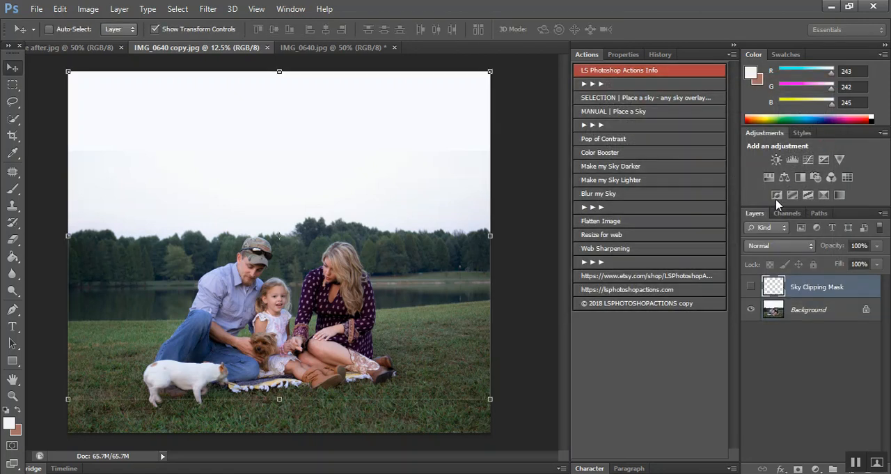
Step: Place sky overlay 21 from the LS Kaleidoscopic Skies folder into the photo
{"action": "scroll", "coordinate": [612, 179], "scroll_direction": "down", "scroll_amount": 3}
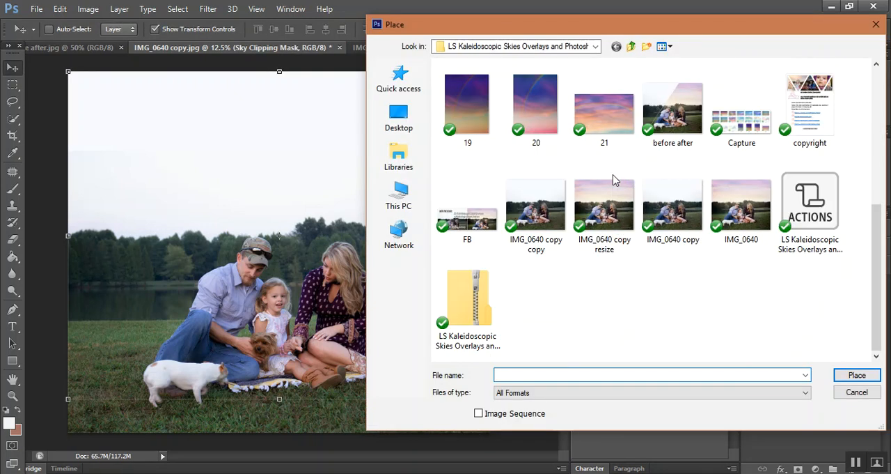
{"action": "scroll", "coordinate": [590, 179], "scroll_direction": "up", "scroll_amount": 2}
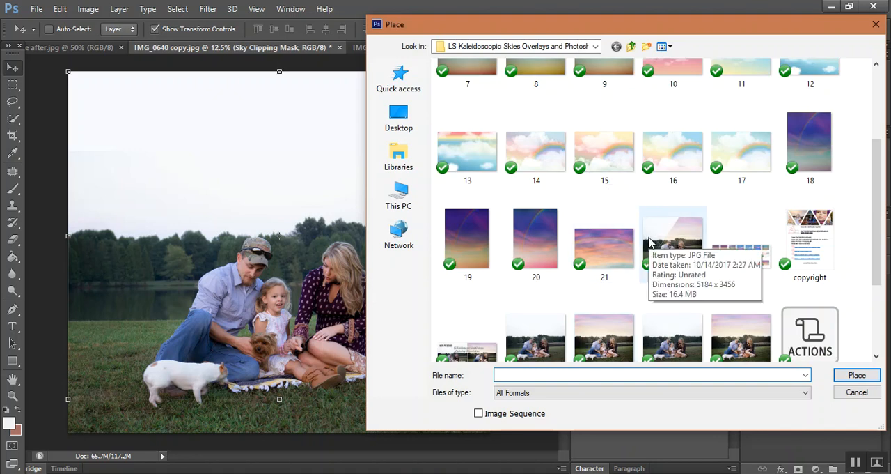
{"action": "left_click", "coordinate": [603, 266]}
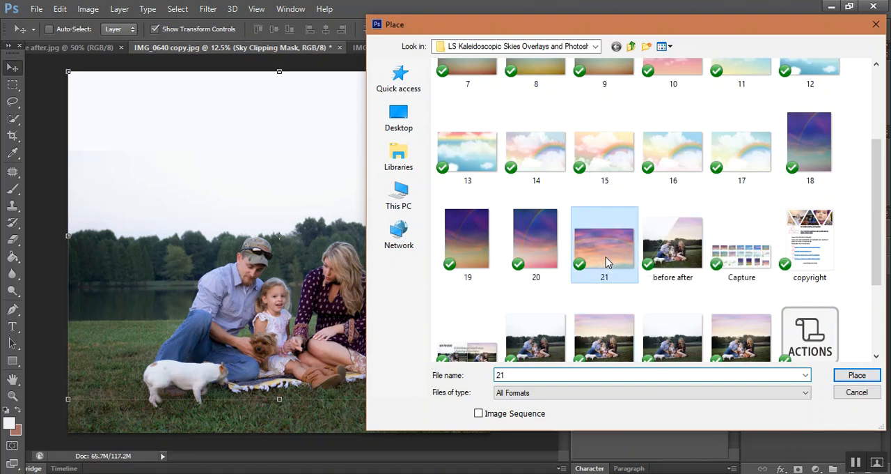
{"action": "left_click", "coordinate": [858, 375]}
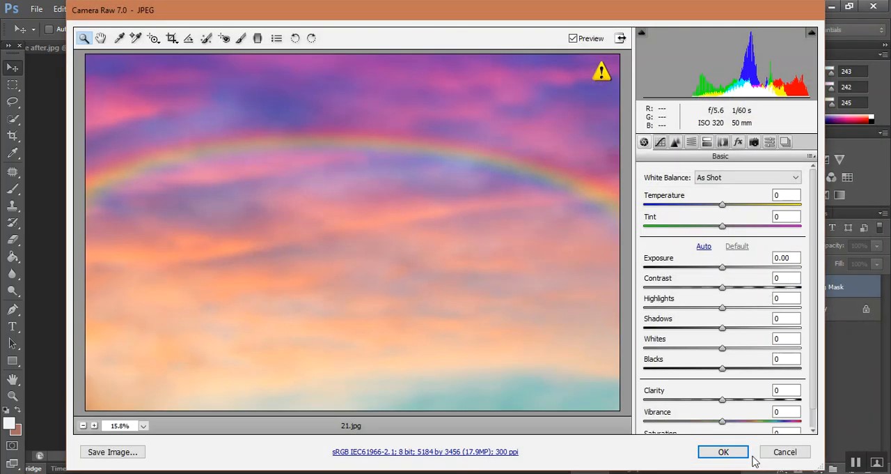
Step: Align the placed sky with the photo's top edge, compress its height to about 61% so it ends at the tree line, and commit it
{"action": "left_click", "coordinate": [731, 452]}
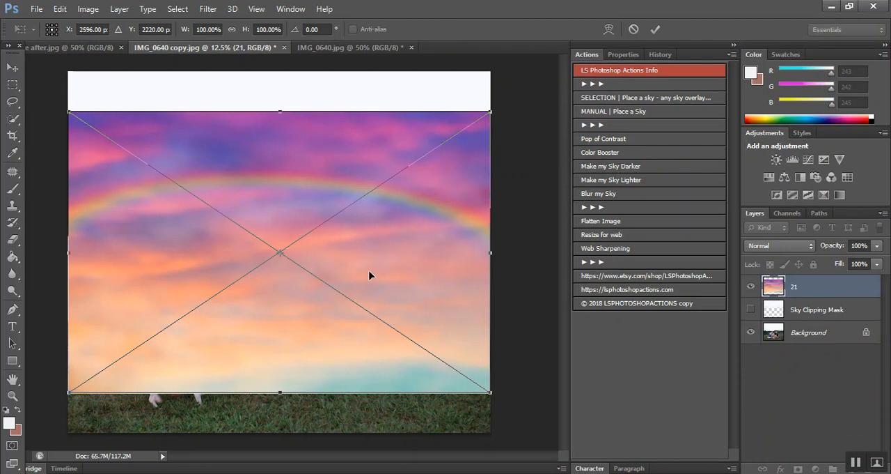
{"action": "left_click_drag", "start_coordinate": [375, 237], "coordinate": [366, 230]}
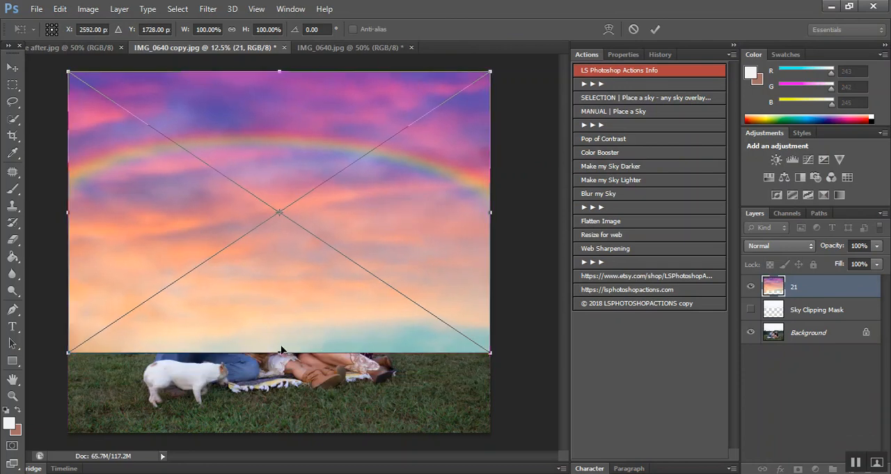
{"action": "left_click_drag", "start_coordinate": [278, 352], "coordinate": [286, 245]}
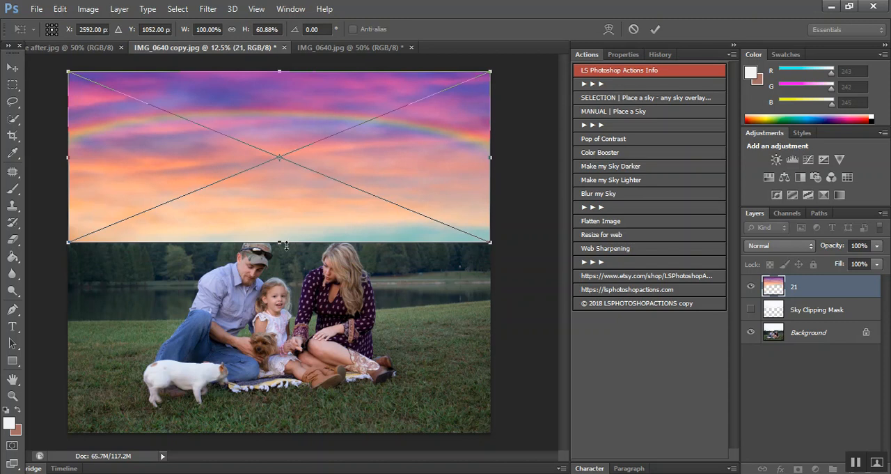
{"action": "key", "text": "Return"}
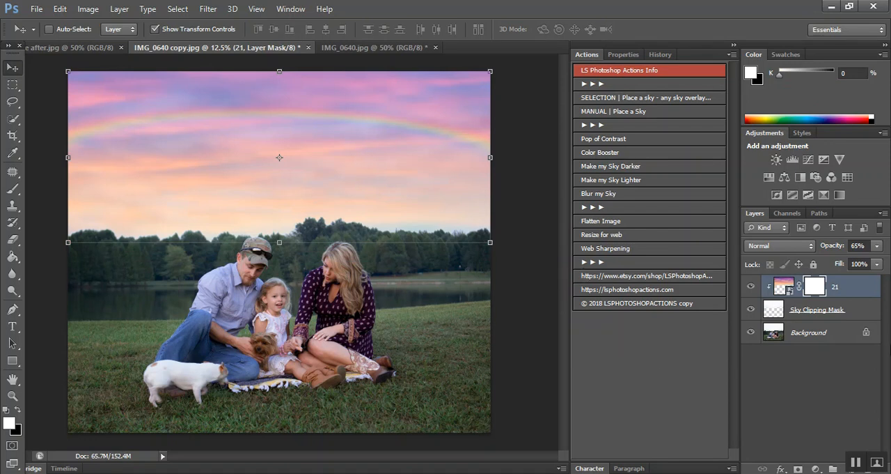
Step: Hide the Sky Clipping Mask layer and place sky overlay 21 above the Background with the MANUAL | Place a Sky action
{"action": "left_click", "coordinate": [751, 309]}
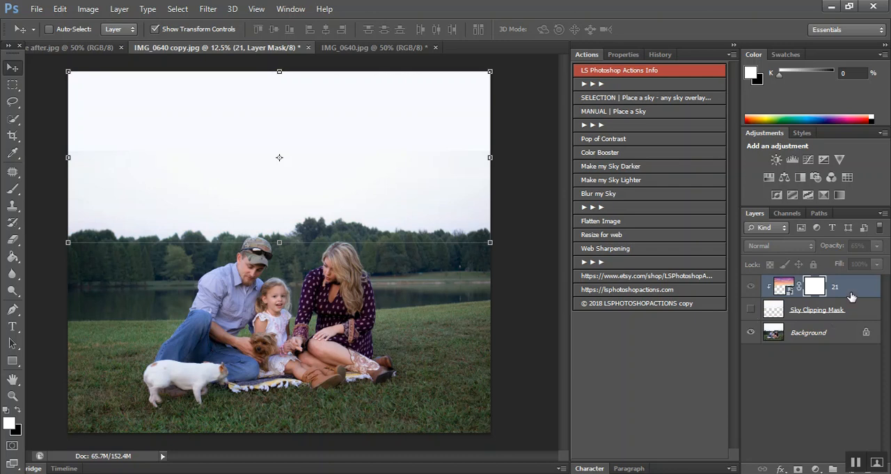
{"action": "left_click", "coordinate": [829, 333]}
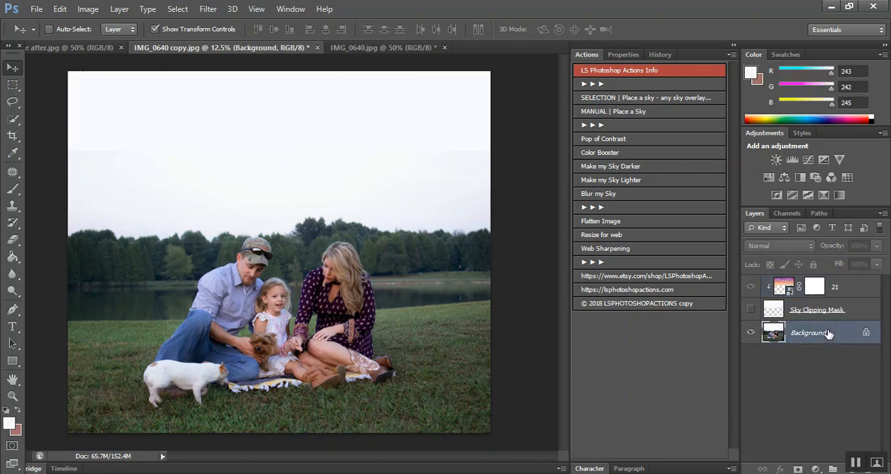
{"action": "left_click", "coordinate": [593, 115]}
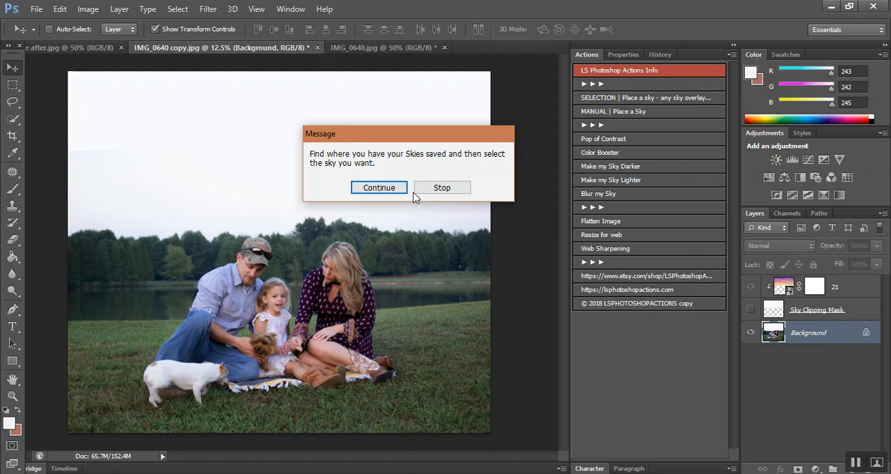
{"action": "left_click", "coordinate": [379, 188]}
{"action": "scroll", "coordinate": [556, 223], "scroll_direction": "down", "scroll_amount": 5}
{"action": "double_click", "coordinate": [626, 132]}
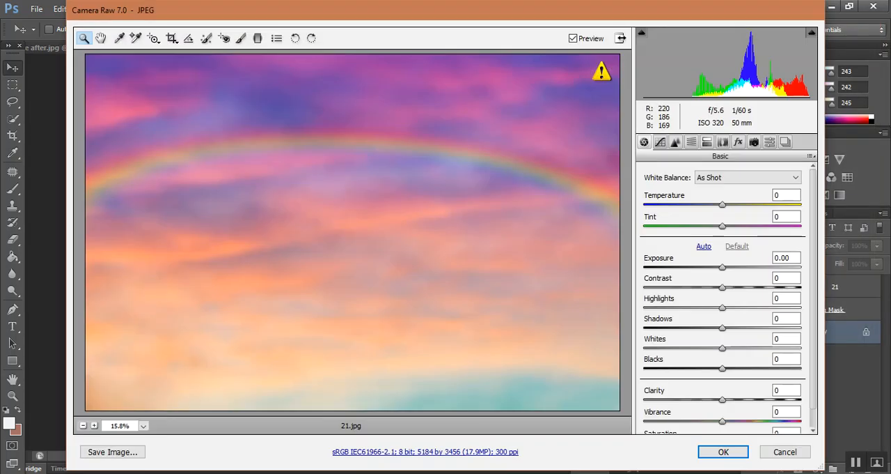
{"action": "left_click", "coordinate": [723, 452]}
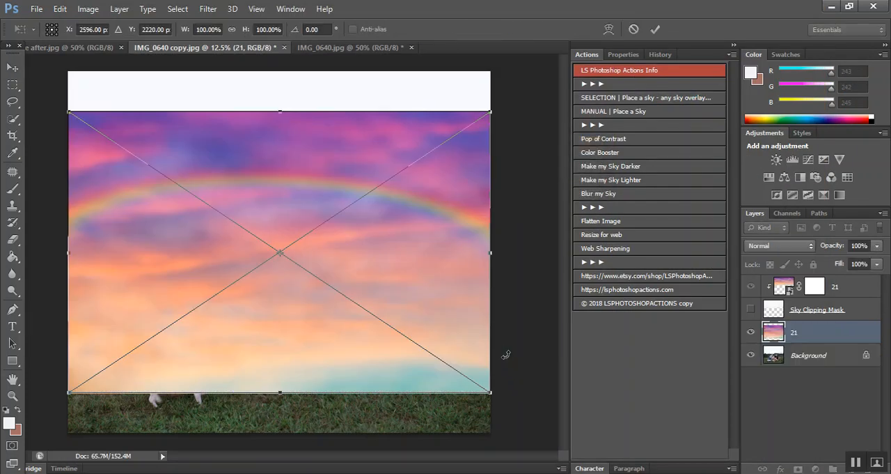
Step: Align the second sky overlay with the photo's top edge, compress it down to the tree line, and commit it
{"action": "left_click_drag", "start_coordinate": [438, 311], "coordinate": [437, 275]}
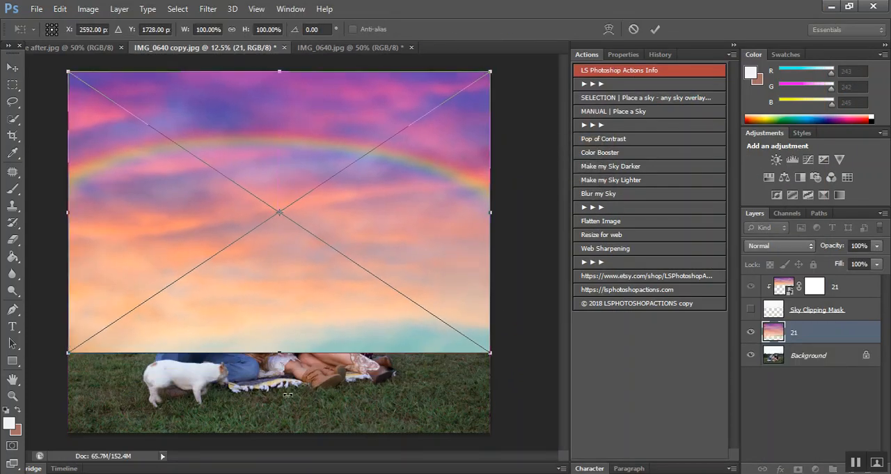
{"action": "left_click_drag", "start_coordinate": [281, 355], "coordinate": [284, 242]}
{"action": "key", "text": "Return"}
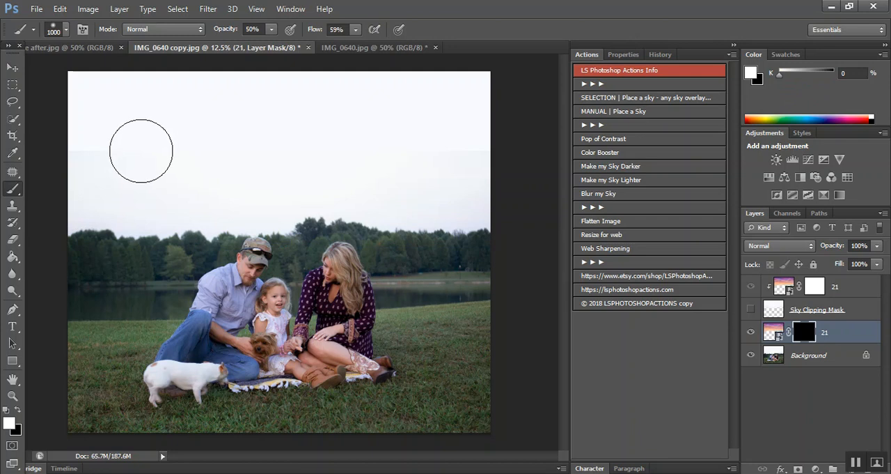
Step: Enlarge the brush to 1800, set its opacity to 60%, and try to paint the sky in on the black layer mask
{"action": "key", "text": "bracketright"}
{"action": "key", "text": "bracketright"}
{"action": "key", "text": "bracketright"}
{"action": "key", "text": "bracketright"}
{"action": "key", "text": "bracketright"}
{"action": "key", "text": "bracketright"}
{"action": "key", "text": "bracketright"}
{"action": "key", "text": "bracketright"}
{"action": "key", "text": "6"}
{"action": "left_click", "coordinate": [109, 105]}
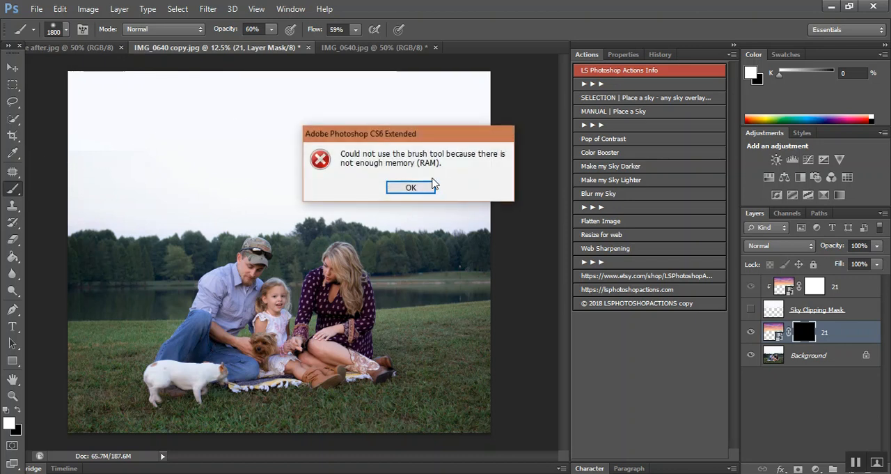
{"action": "left_click", "coordinate": [410, 189]}
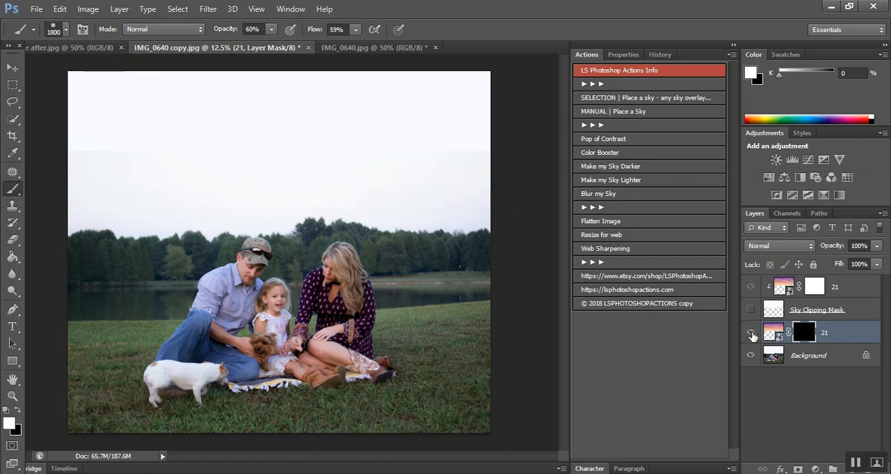
Step: Hide the manually placed sky layer and show the Sky Clipping Mask layer with its clipped sky again
{"action": "left_click", "coordinate": [750, 333]}
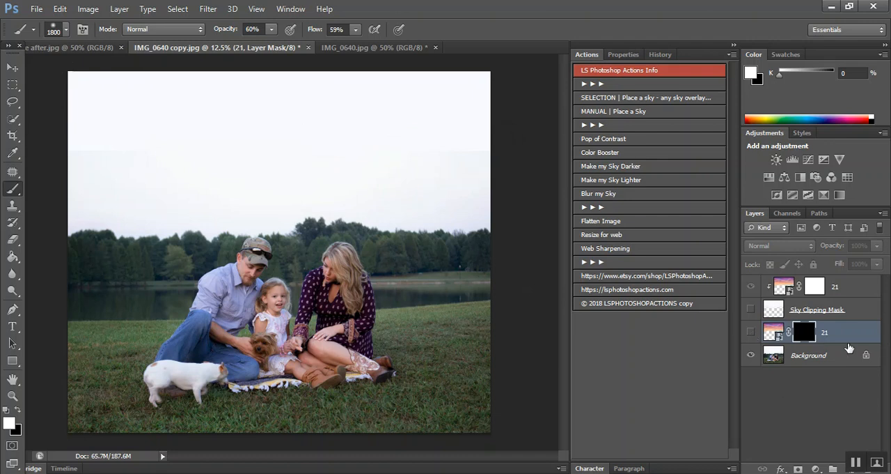
{"action": "left_click_drag", "start_coordinate": [849, 339], "coordinate": [870, 465]}
{"action": "left_click", "coordinate": [751, 309]}
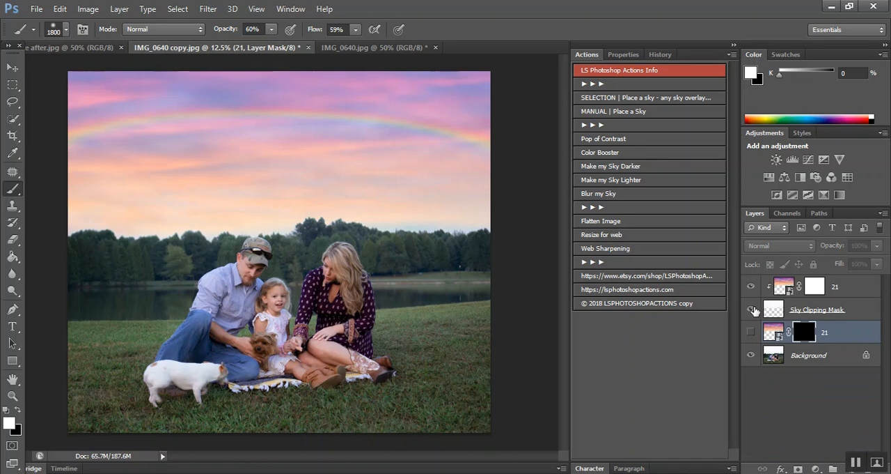
Step: Run the Pop of Contrast action above the clipped sky layer and compare the image with the effect off and on
{"action": "left_click", "coordinate": [838, 291]}
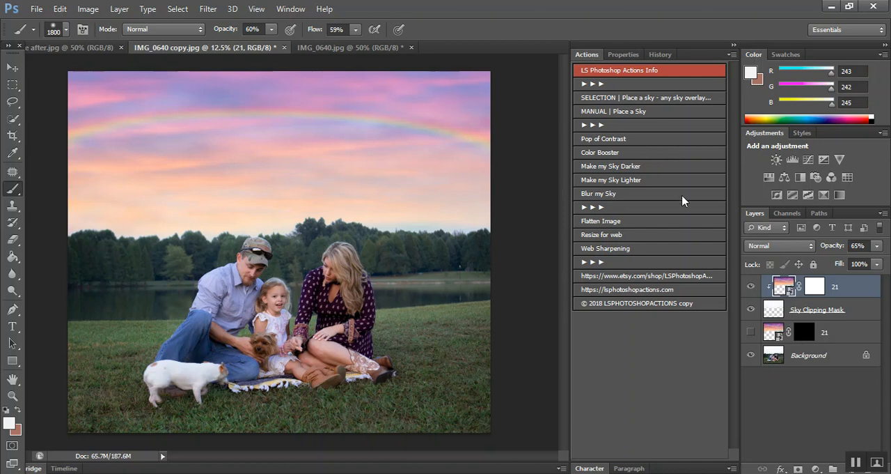
{"action": "left_click", "coordinate": [626, 141]}
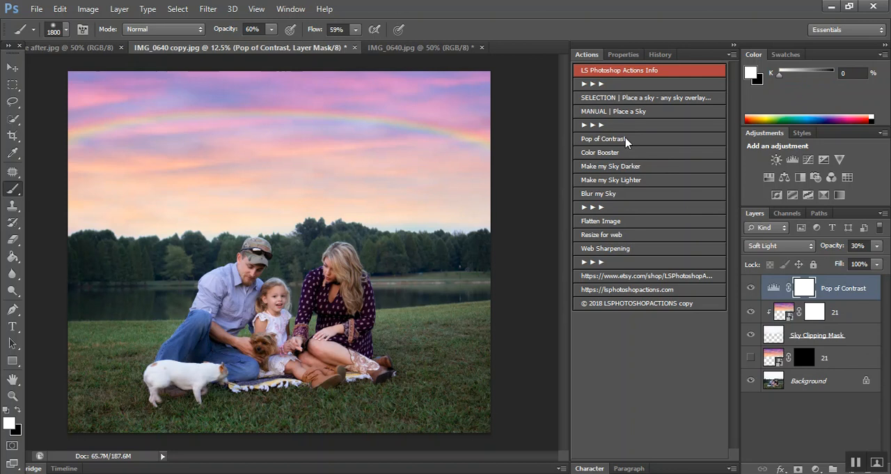
{"action": "left_click", "coordinate": [751, 288]}
{"action": "left_click", "coordinate": [750, 289]}
{"action": "left_click", "coordinate": [750, 289]}
{"action": "left_click", "coordinate": [751, 289]}
Step: Try the Pop of Contrast layer at 100% and 0% opacity, and compare the image with the layer off and on
{"action": "left_click_drag", "start_coordinate": [824, 248], "coordinate": [874, 248]}
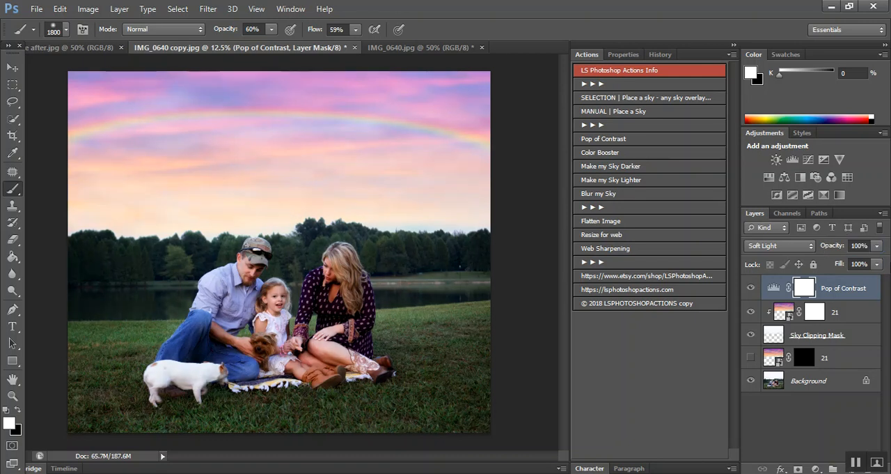
{"action": "left_click_drag", "start_coordinate": [833, 247], "coordinate": [364, 247]}
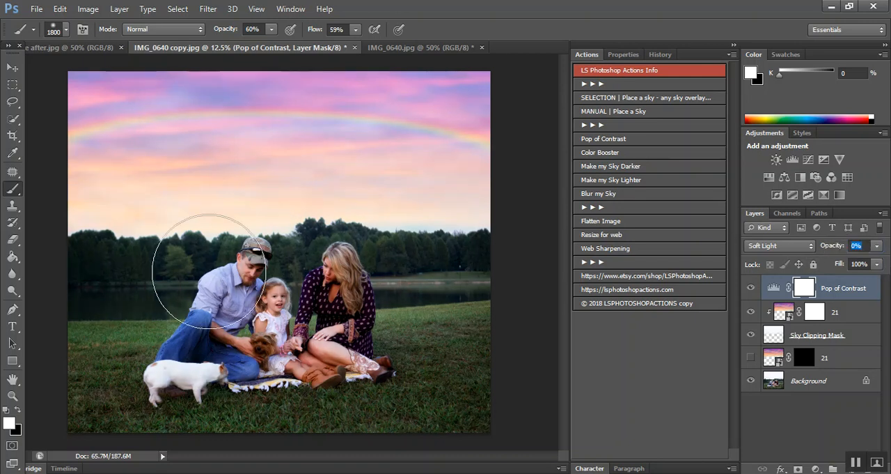
{"action": "left_click", "coordinate": [861, 245]}
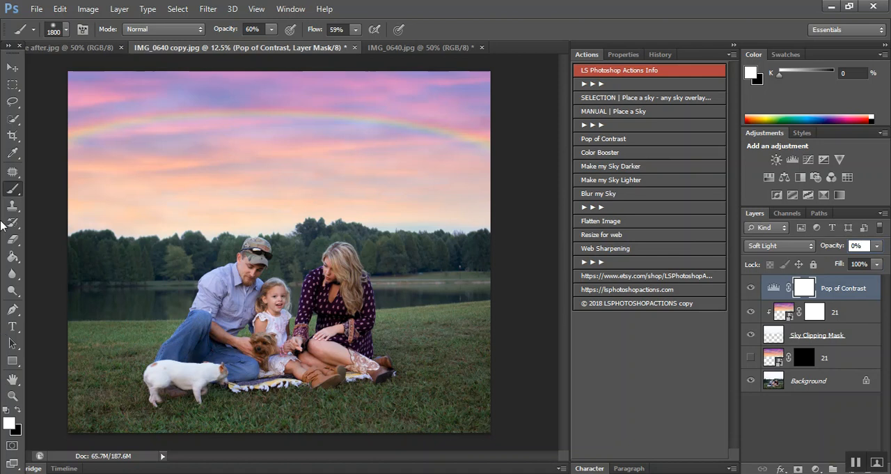
{"action": "key", "text": "Num_Lock"}
{"action": "type", "text": "15"}
{"action": "key", "text": "Return"}
{"action": "left_click", "coordinate": [751, 288]}
{"action": "left_click", "coordinate": [751, 288]}
Step: Set the Pop of Contrast layer's opacity to 30%
{"action": "left_click", "coordinate": [867, 245]}
{"action": "type", "text": "30"}
{"action": "key", "text": "Return"}
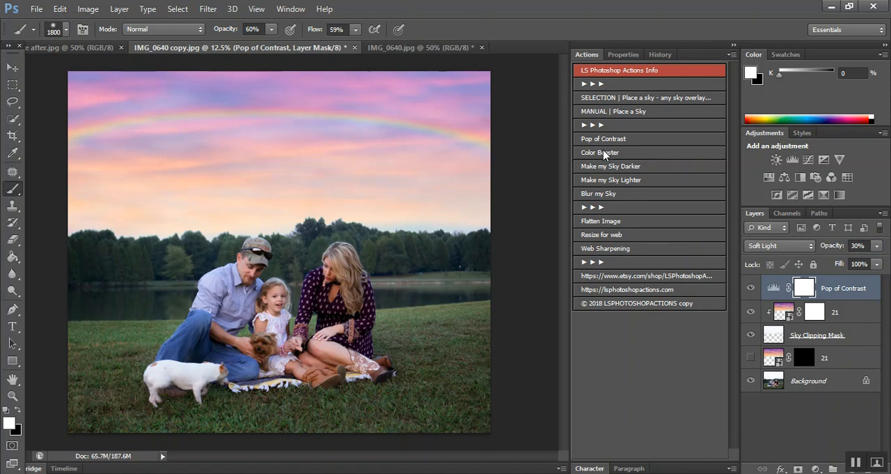
Step: Run the Color Booster action and move its layer below Pop of Contrast, directly above the clipped sky layer
{"action": "left_click", "coordinate": [604, 154]}
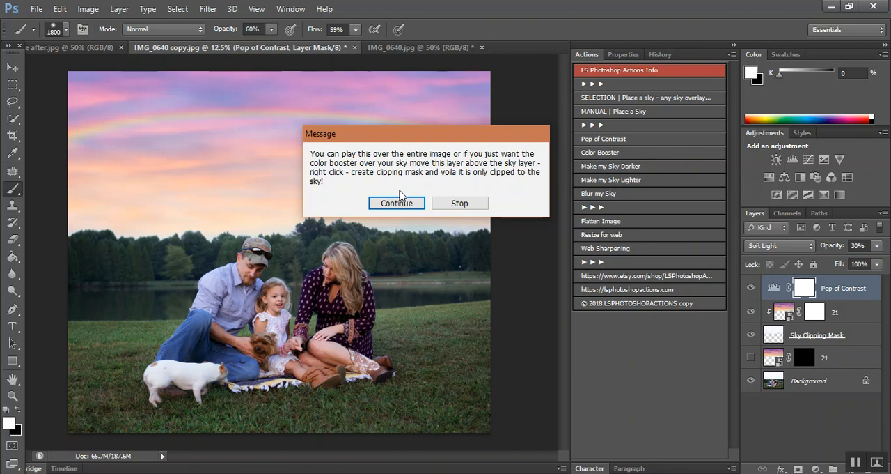
{"action": "left_click", "coordinate": [396, 203]}
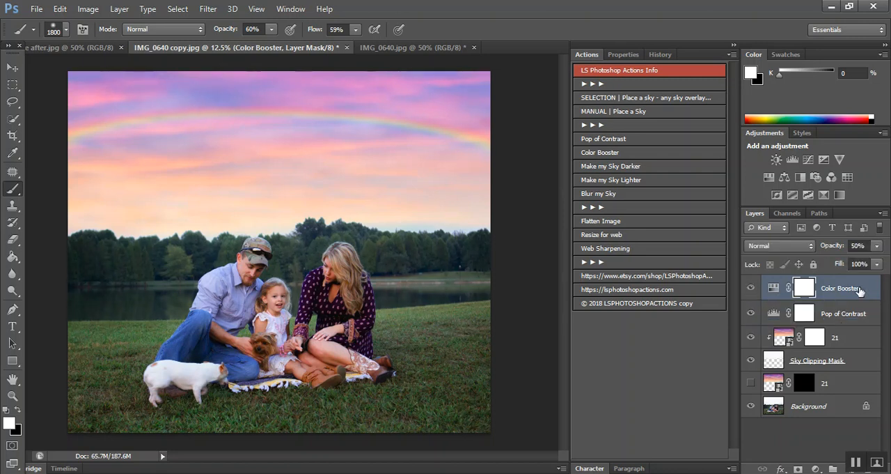
{"action": "left_click_drag", "start_coordinate": [859, 291], "coordinate": [851, 321]}
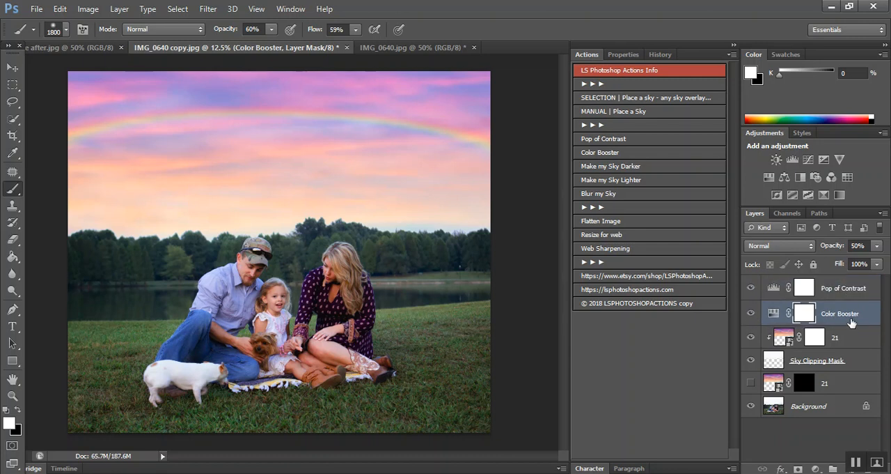
Step: Try clipping the Color Booster layer to the sky, compare it off and on, and release the clipping mask
{"action": "right_click", "coordinate": [851, 321]}
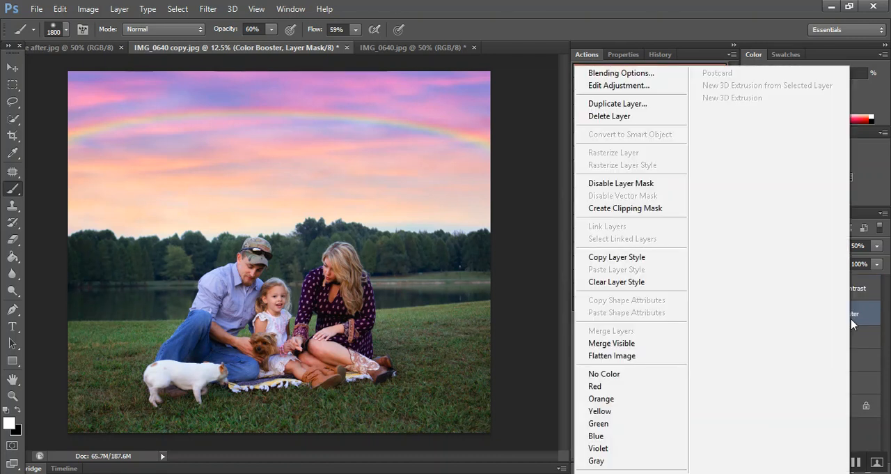
{"action": "left_click", "coordinate": [639, 209]}
{"action": "left_click", "coordinate": [753, 313]}
{"action": "left_click", "coordinate": [753, 314]}
{"action": "left_click", "coordinate": [754, 314]}
{"action": "left_click", "coordinate": [753, 313]}
{"action": "left_click", "coordinate": [754, 313]}
{"action": "left_click", "coordinate": [753, 314]}
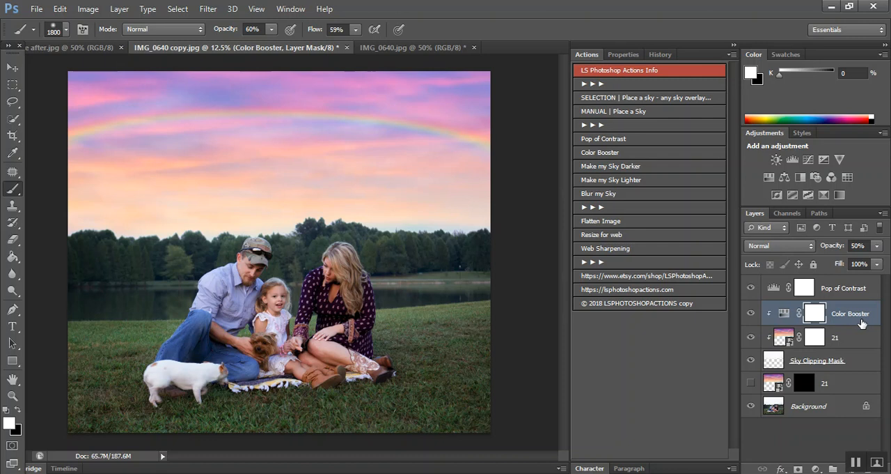
{"action": "right_click", "coordinate": [861, 321]}
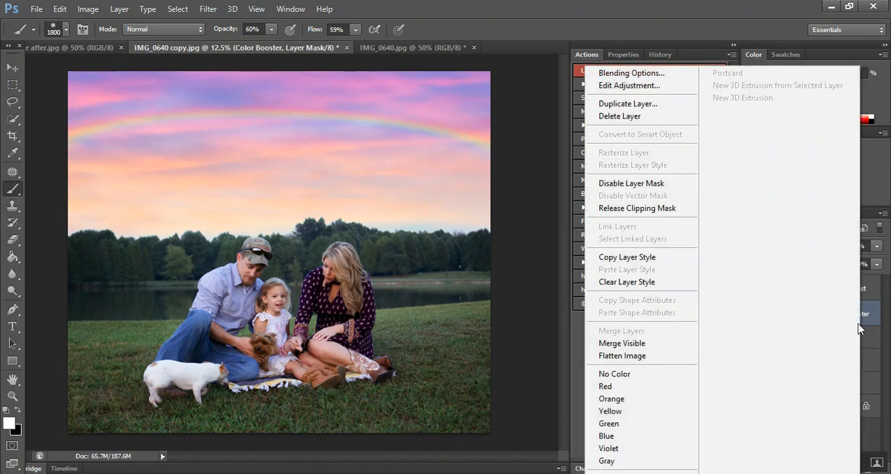
{"action": "left_click", "coordinate": [667, 209]}
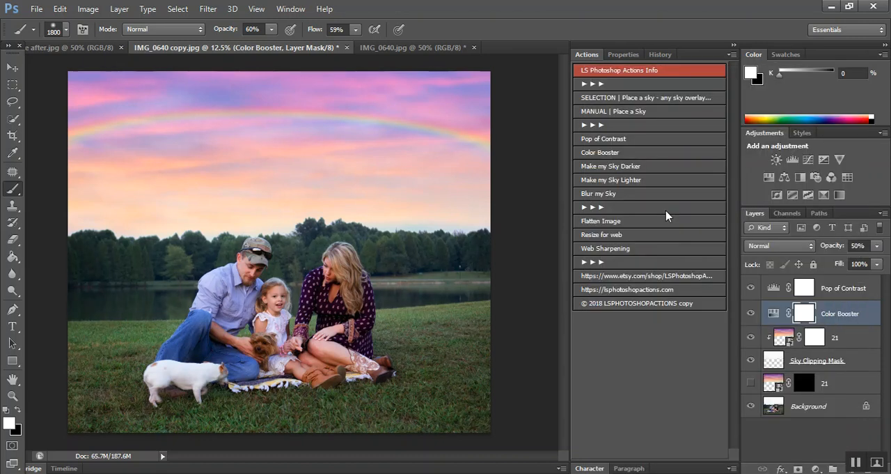
Step: Try the Color Booster layer at 30% opacity and compare the image with it off and on
{"action": "left_click", "coordinate": [861, 245]}
{"action": "type", "text": "30"}
{"action": "left_click", "coordinate": [750, 315]}
{"action": "left_click", "coordinate": [750, 315]}
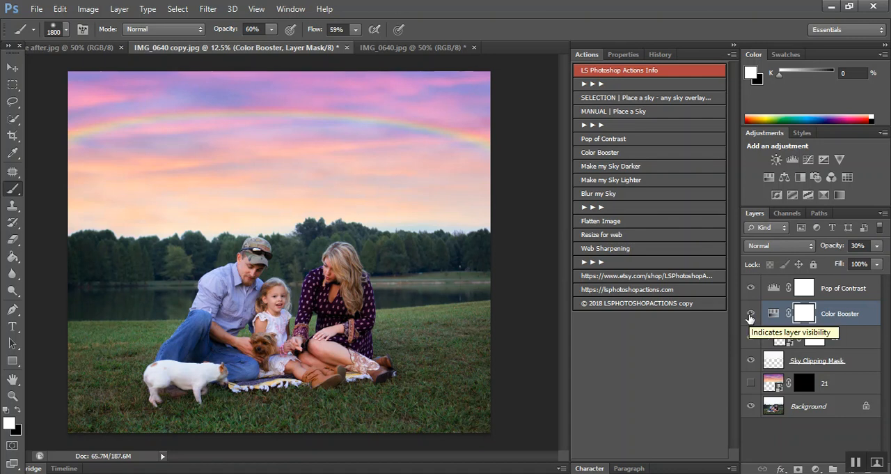
Step: Set the Color Booster layer's opacity to 25% and compare the image with it off and on
{"action": "left_click", "coordinate": [858, 245]}
{"action": "type", "text": "25"}
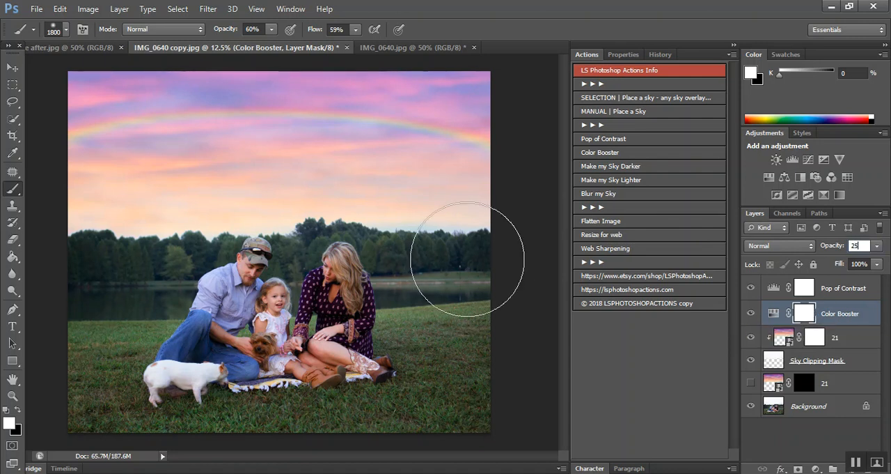
{"action": "key", "text": "Return"}
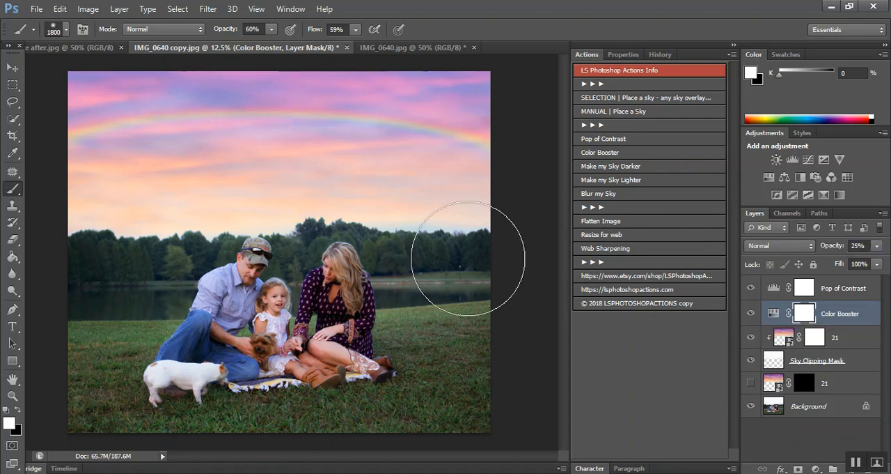
{"action": "left_click", "coordinate": [752, 314]}
{"action": "left_click", "coordinate": [752, 314]}
{"action": "left_click", "coordinate": [751, 314]}
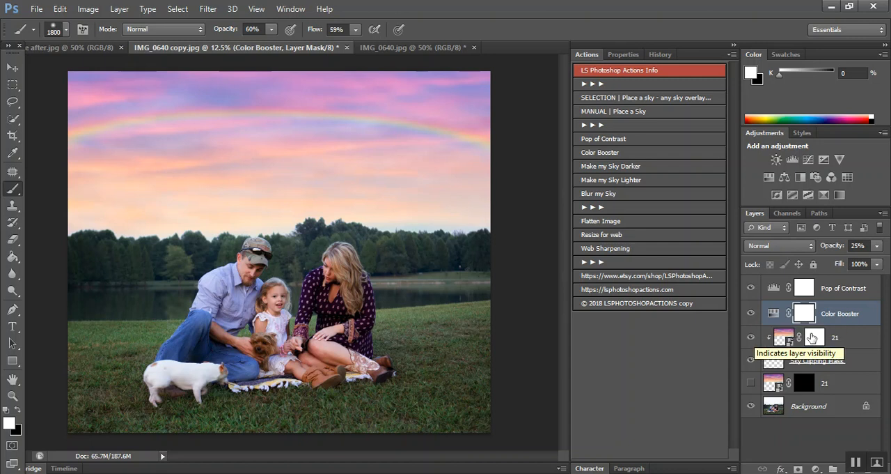
{"action": "left_click", "coordinate": [817, 296]}
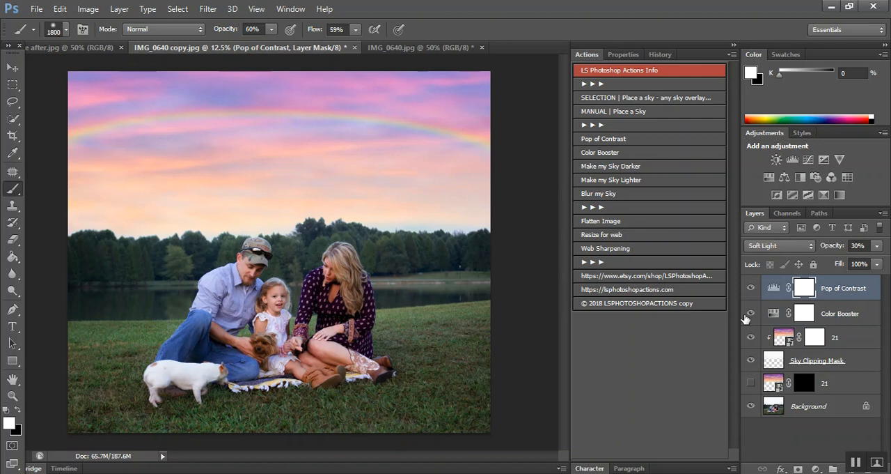
{"action": "left_click", "coordinate": [617, 167]}
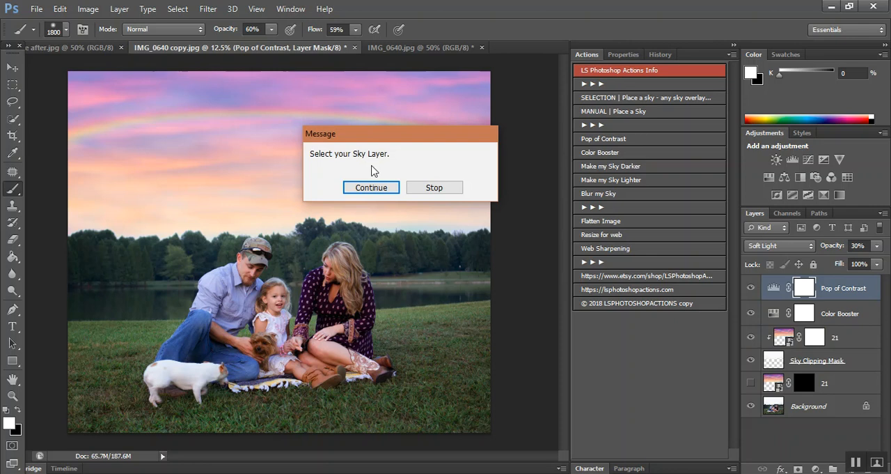
{"action": "left_click", "coordinate": [435, 188]}
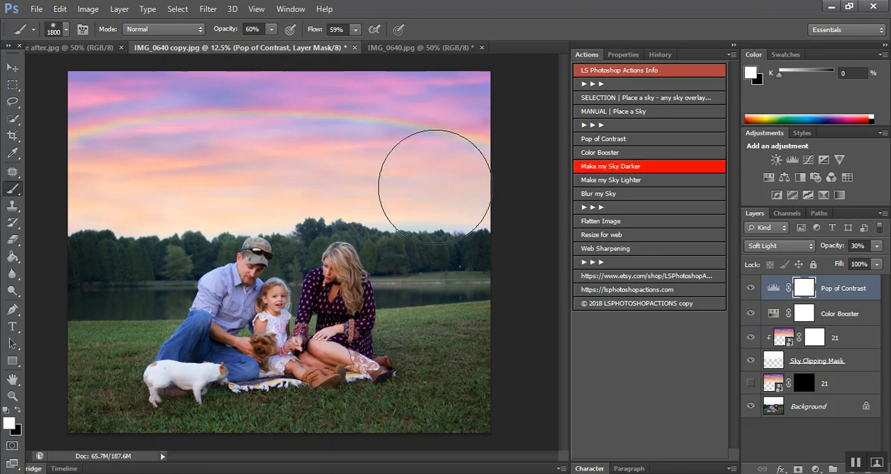
Step: Run the Make my Sky Darker action on the clipped sky layer and compare the image with its layer off and on
{"action": "left_click", "coordinate": [784, 337]}
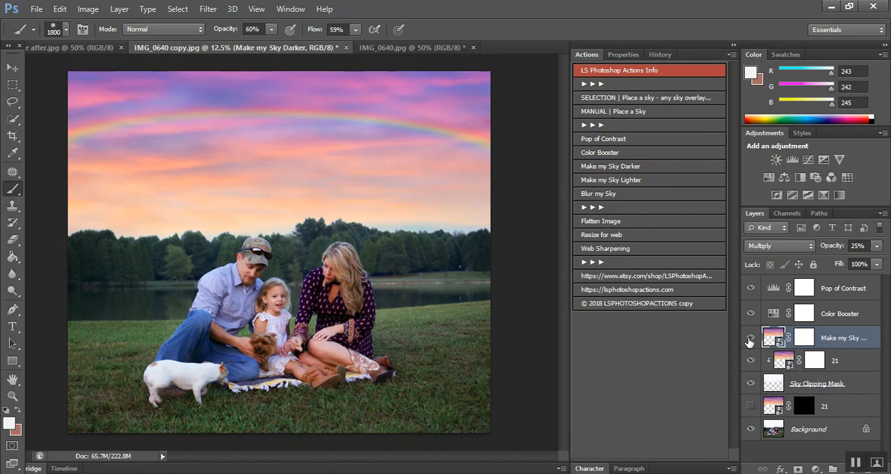
{"action": "left_click", "coordinate": [751, 340]}
{"action": "left_click", "coordinate": [750, 339]}
{"action": "left_click", "coordinate": [750, 340]}
{"action": "left_click", "coordinate": [751, 339]}
{"action": "left_click", "coordinate": [750, 339]}
{"action": "left_click", "coordinate": [750, 340]}
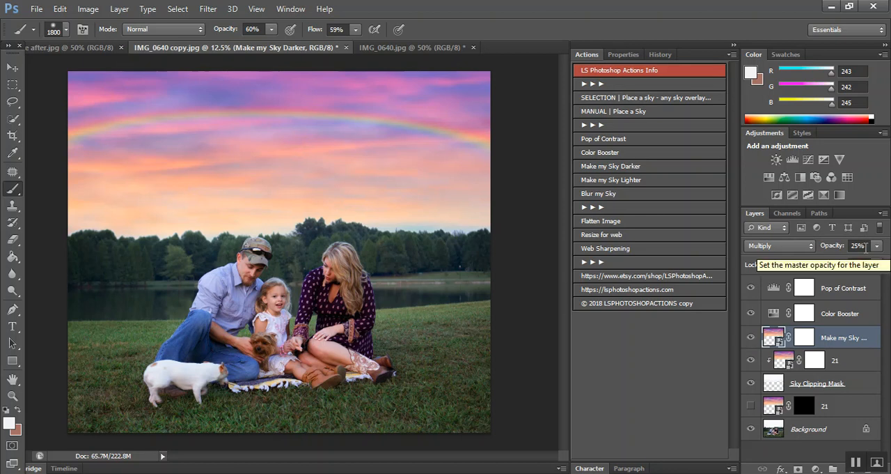
Step: Try painting black on the Make my Sky Darker layer's mask over the sky, and hide that layer
{"action": "left_click", "coordinate": [805, 341]}
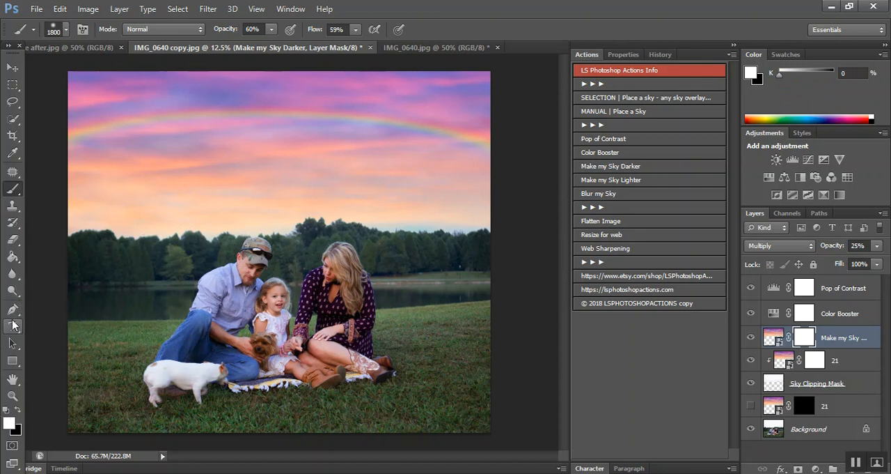
{"action": "key", "text": "x"}
{"action": "left_click", "coordinate": [112, 209]}
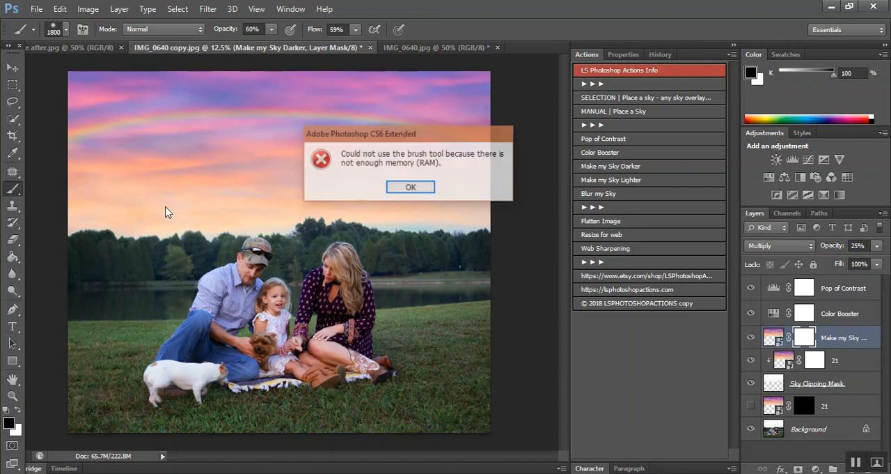
{"action": "left_click", "coordinate": [411, 188]}
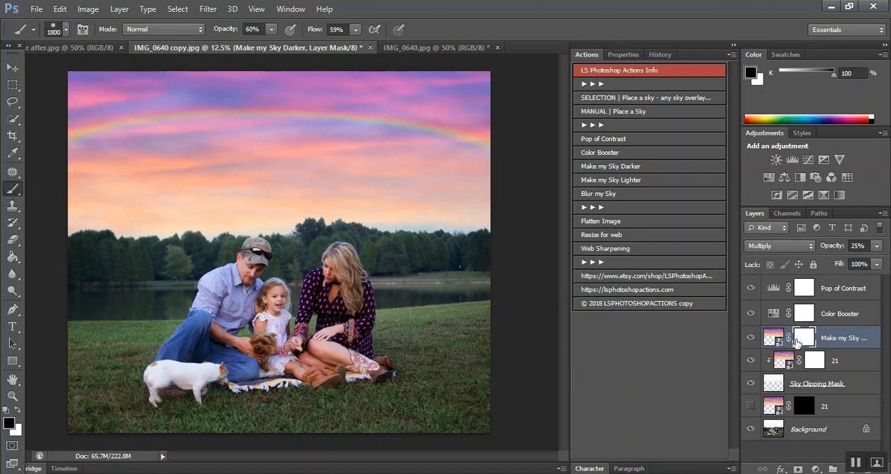
{"action": "left_click", "coordinate": [751, 337]}
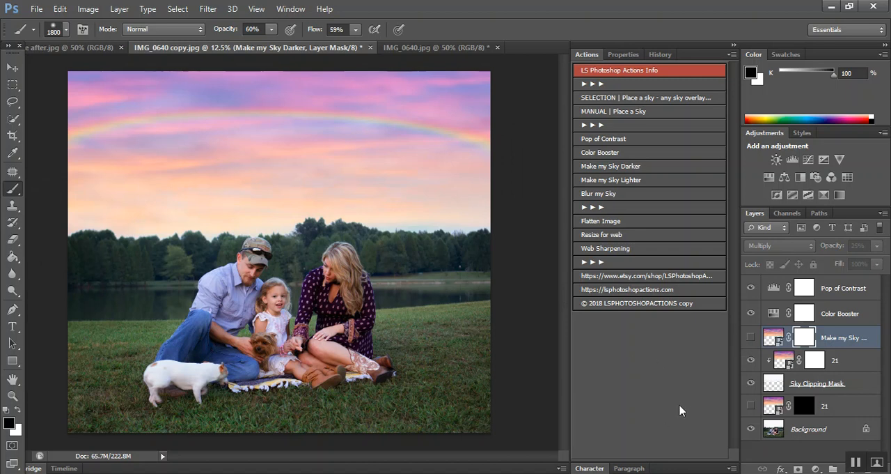
Step: Run the Make my Sky Lighter action on the clipped sky layer and clip the resulting layer to the sky
{"action": "left_click", "coordinate": [785, 362]}
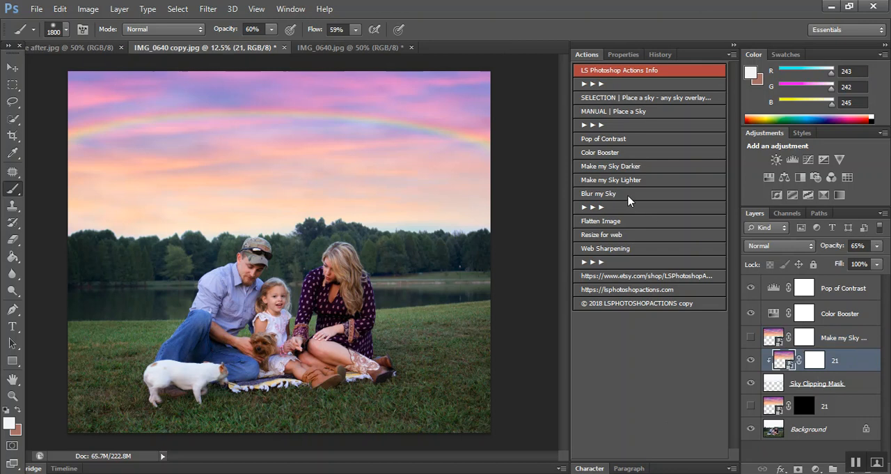
{"action": "left_click", "coordinate": [617, 181]}
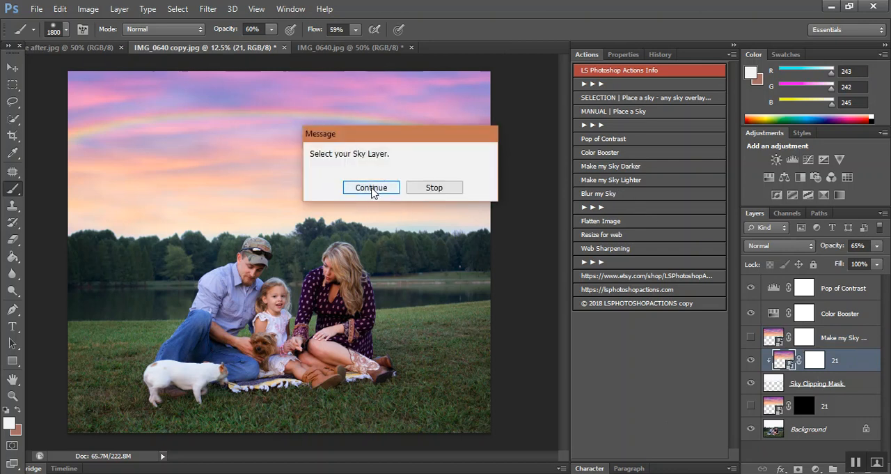
{"action": "left_click", "coordinate": [371, 189]}
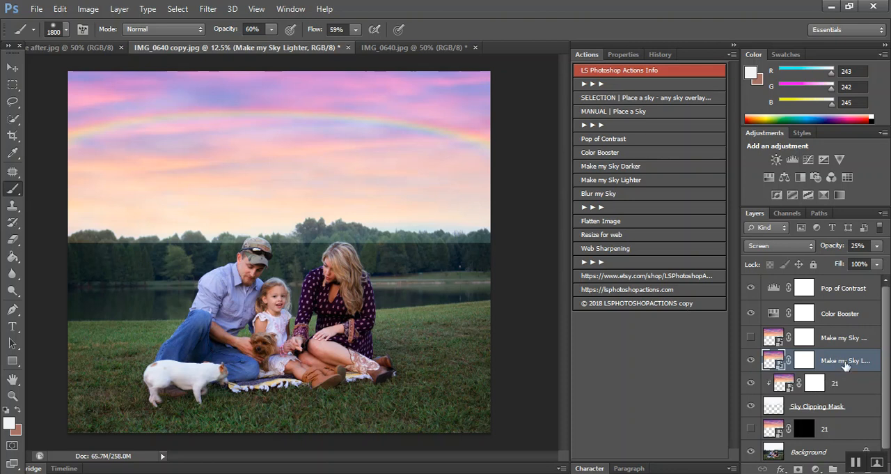
{"action": "right_click", "coordinate": [856, 363]}
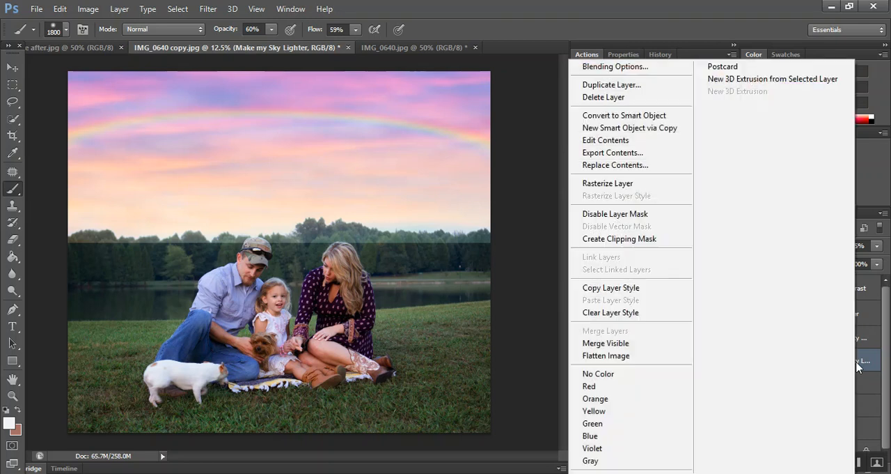
{"action": "left_click", "coordinate": [625, 240]}
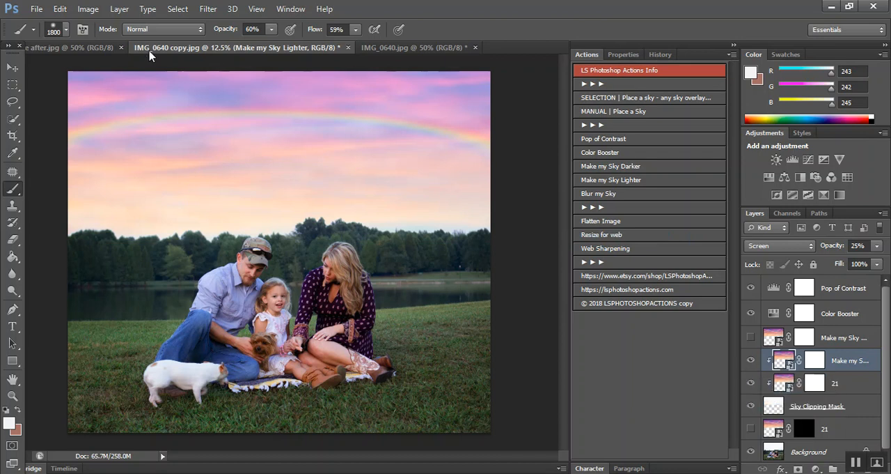
Step: Check the before-and-after example image, and flatten the IMG_0640 copy.jpg image, discarding its hidden layers
{"action": "left_click", "coordinate": [91, 47]}
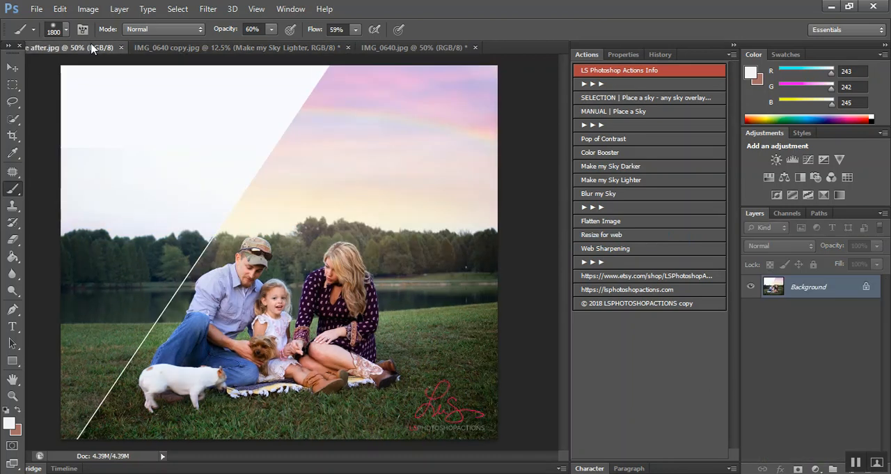
{"action": "left_click", "coordinate": [214, 48]}
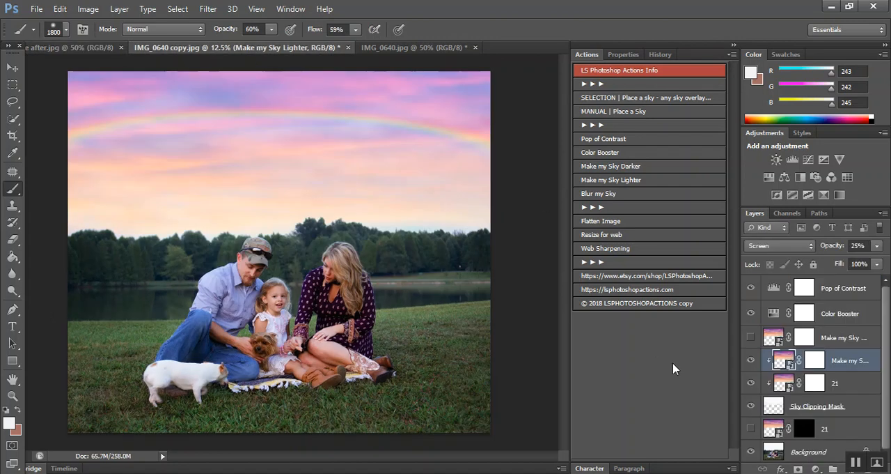
{"action": "scroll", "coordinate": [862, 403], "scroll_direction": "down", "scroll_amount": 1}
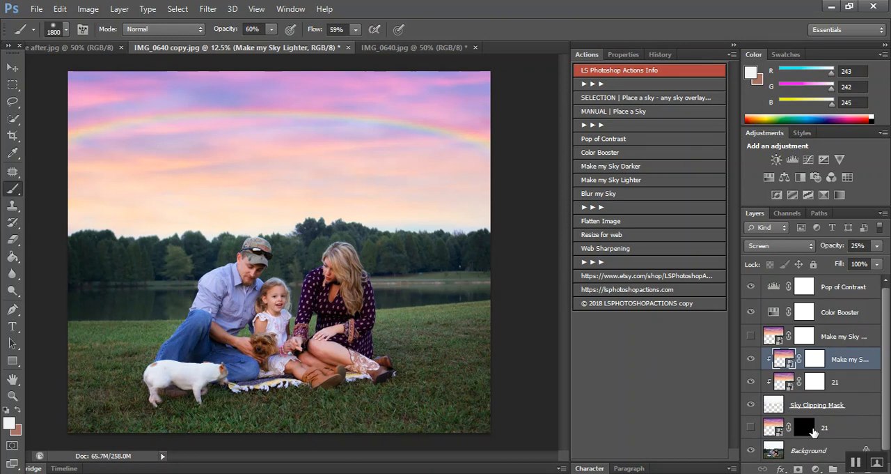
{"action": "right_click", "coordinate": [807, 451]}
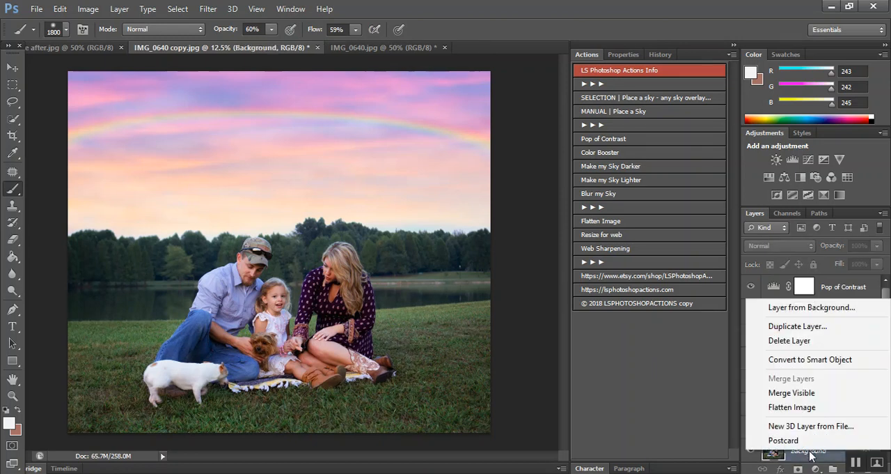
{"action": "left_click", "coordinate": [776, 404]}
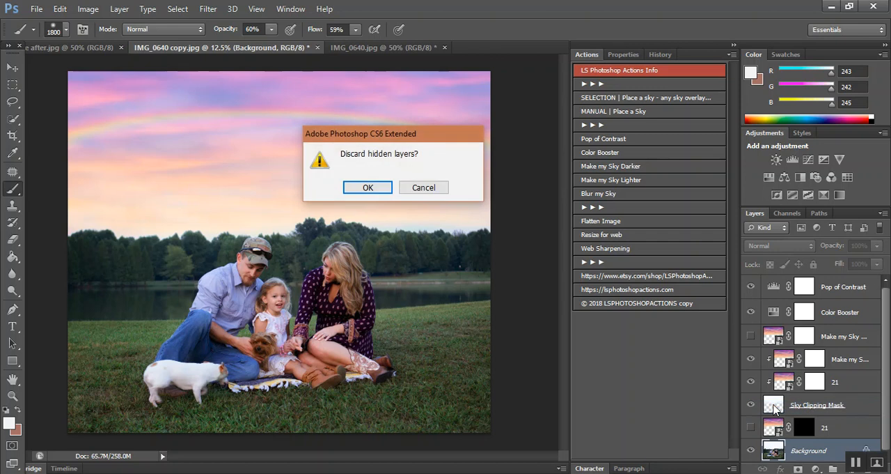
{"action": "left_click", "coordinate": [381, 190]}
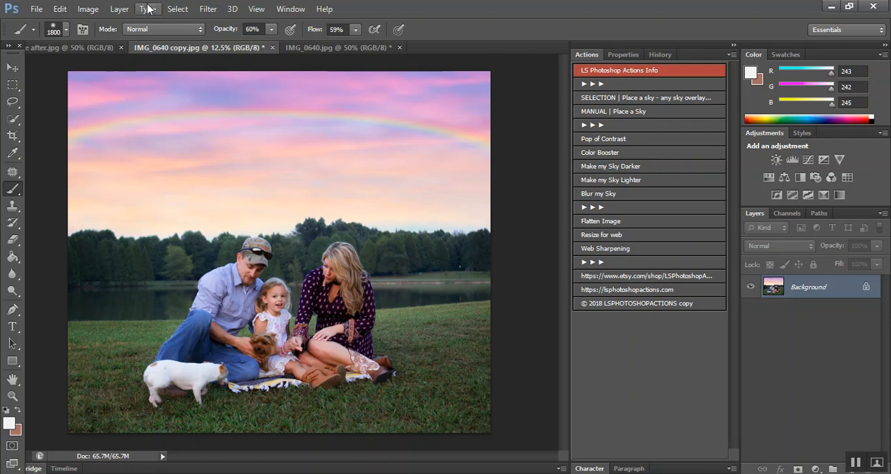
Step: Add a new blank layer above the flattened background with the default name, Normal mode and 100% opacity
{"action": "left_click", "coordinate": [119, 9]}
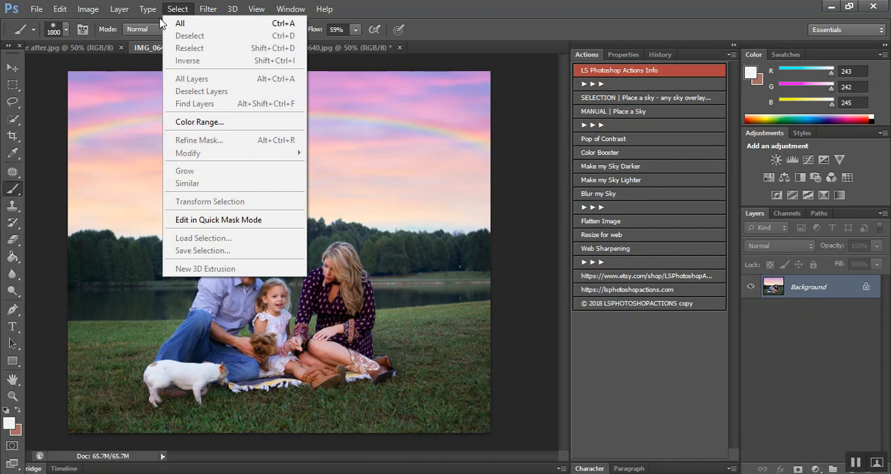
{"action": "mouse_move", "coordinate": [230, 23]}
{"action": "left_click", "coordinate": [291, 23]}
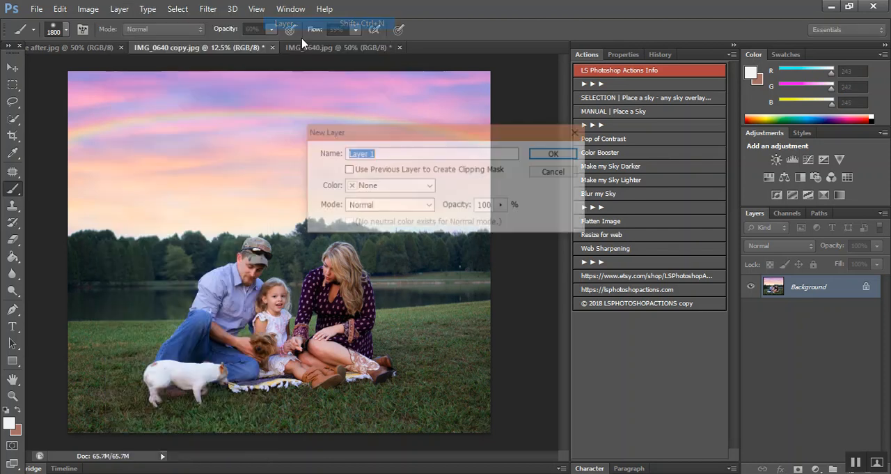
{"action": "left_click", "coordinate": [557, 150]}
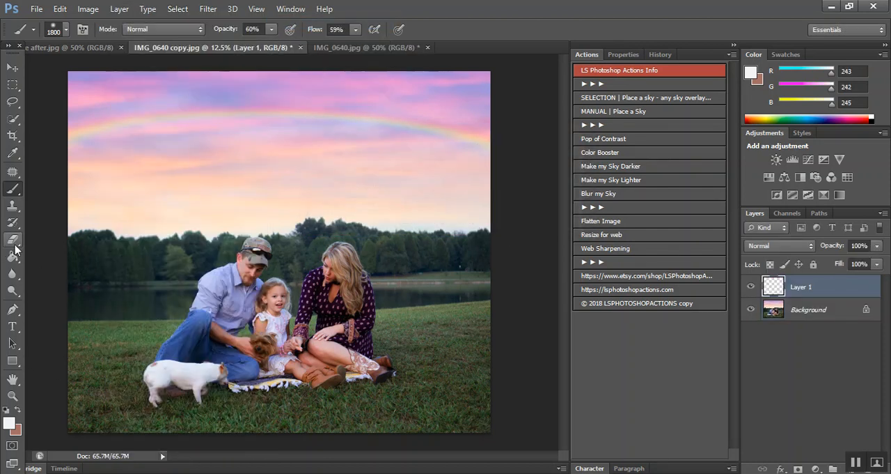
{"action": "left_click", "coordinate": [326, 264]}
{"action": "left_click", "coordinate": [421, 186]}
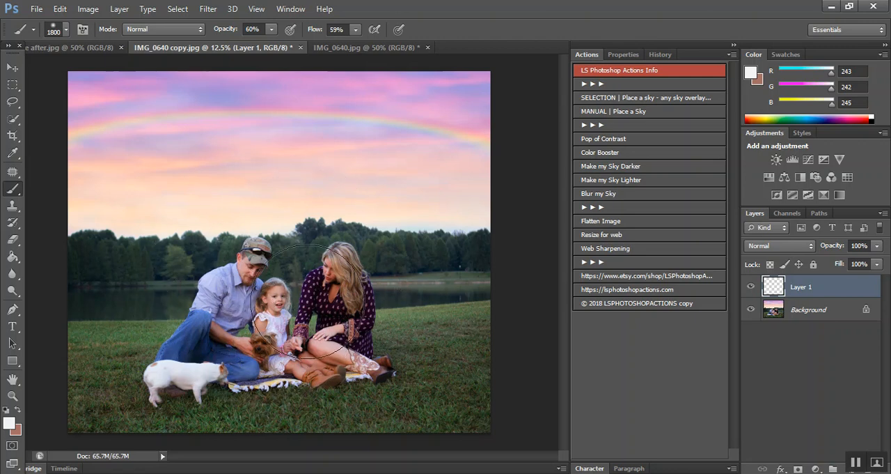
{"action": "left_click", "coordinate": [791, 245]}
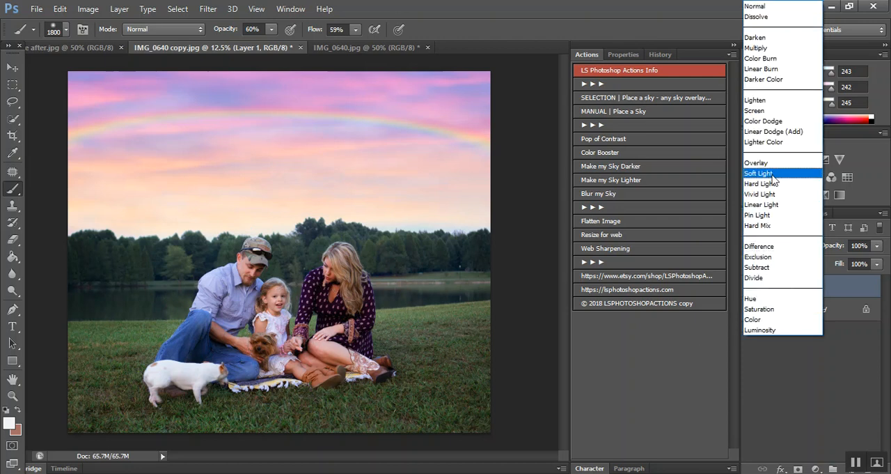
{"action": "left_click", "coordinate": [808, 419]}
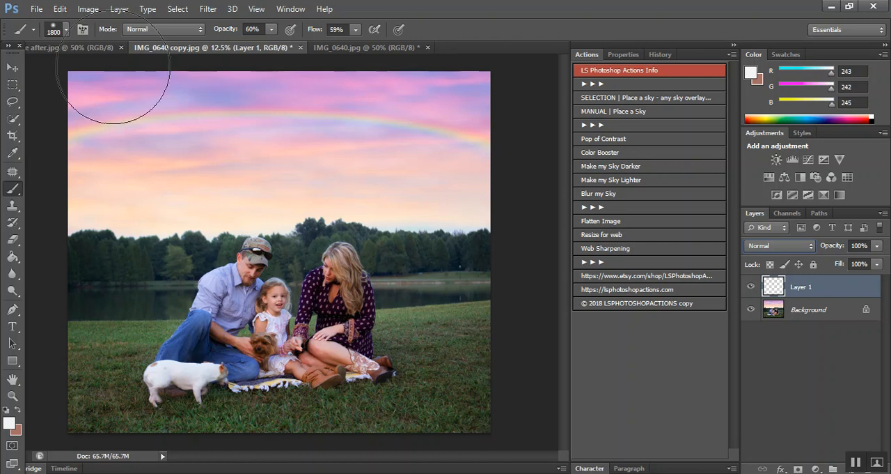
Step: View the before-and-after example and the finished IMG_0640.jpg version for comparison
{"action": "left_click", "coordinate": [73, 47]}
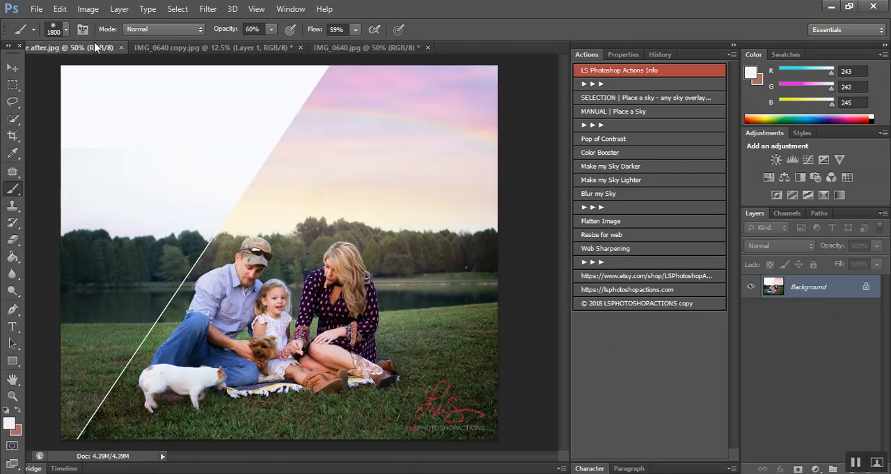
{"action": "left_click", "coordinate": [354, 47]}
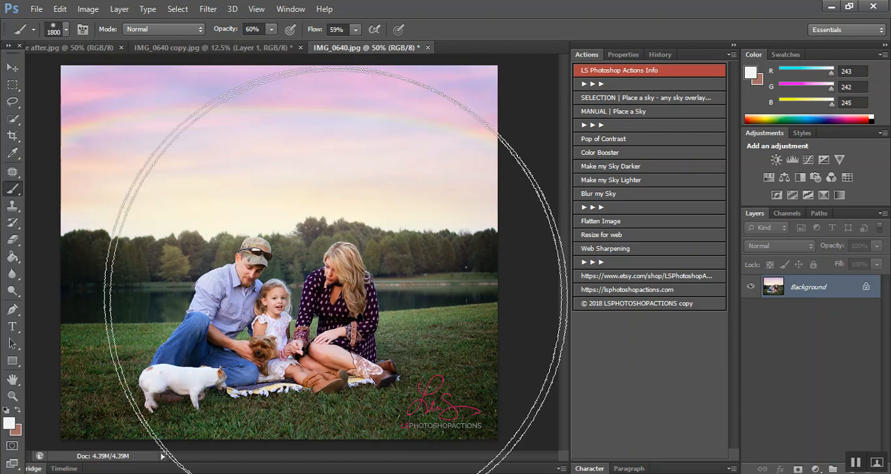